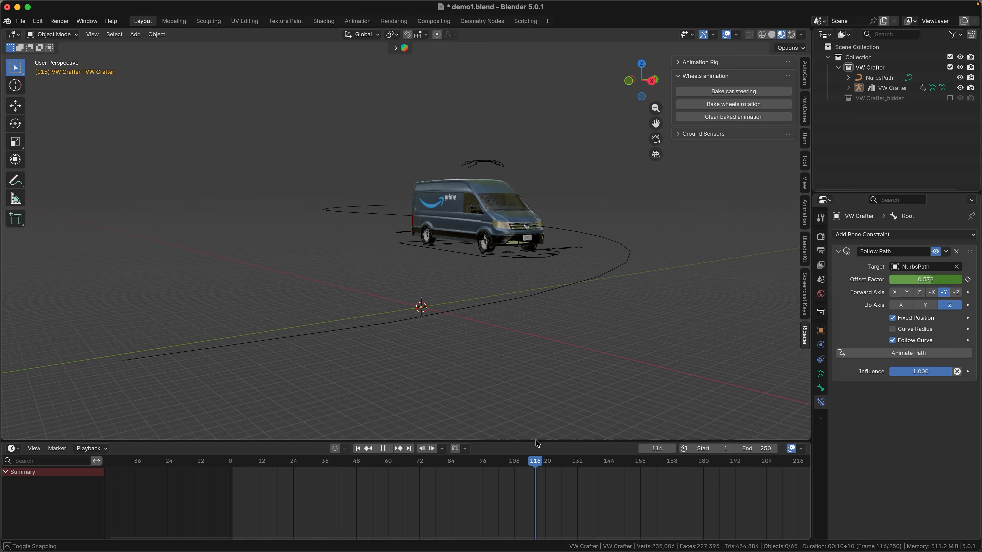
Step: Scrub the timeline past frame 116 to preview the van driving along its curved path
{"action": "left_click_drag", "start_coordinate": [533, 457], "coordinate": [633, 471]}
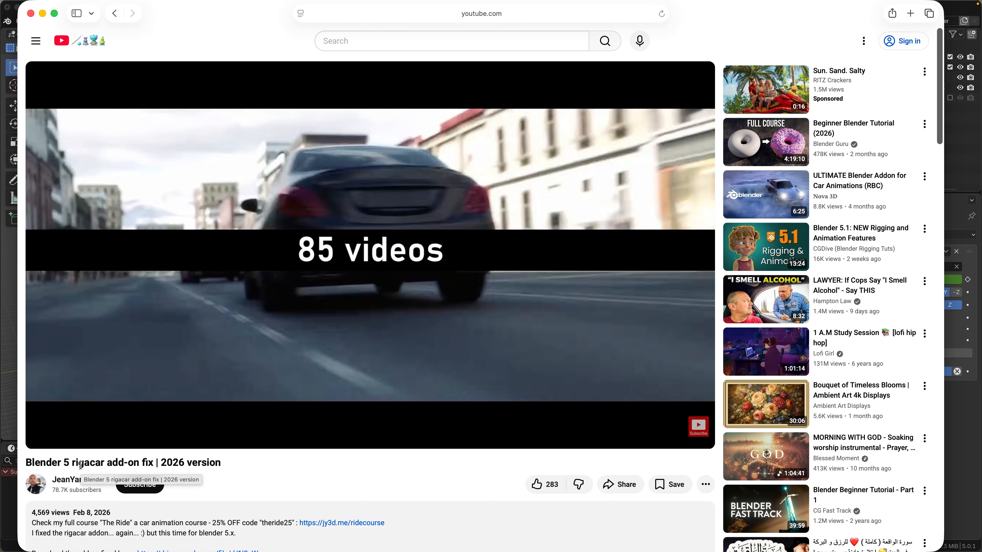
Step: Examine the description of the "Blender 5 rigacar add-on fix | 2026 version" video on YouTube for the fixed add-on's download link
{"action": "scroll", "coordinate": [263, 467], "scroll_direction": "down", "scroll_amount": 3}
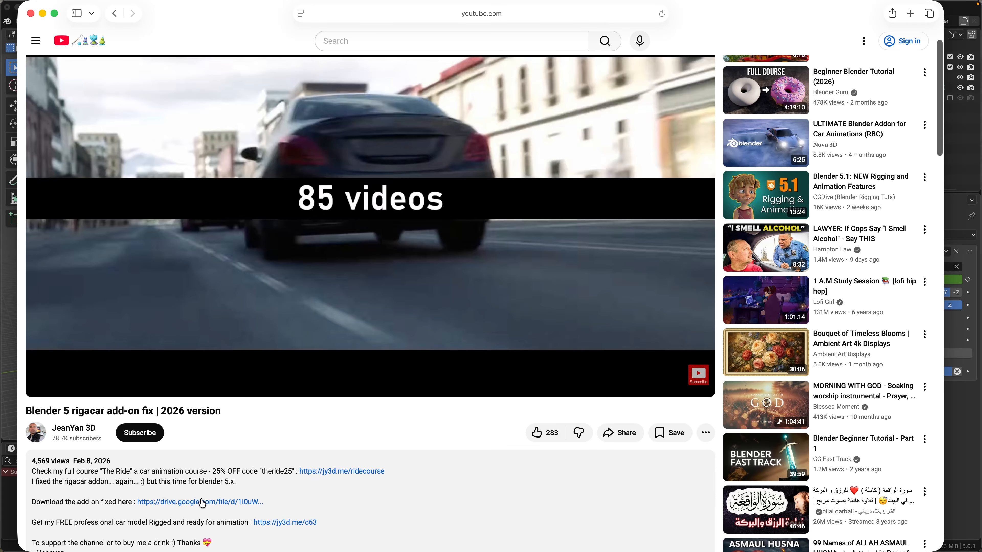
{"action": "scroll", "coordinate": [208, 480], "scroll_direction": "up", "scroll_amount": 3}
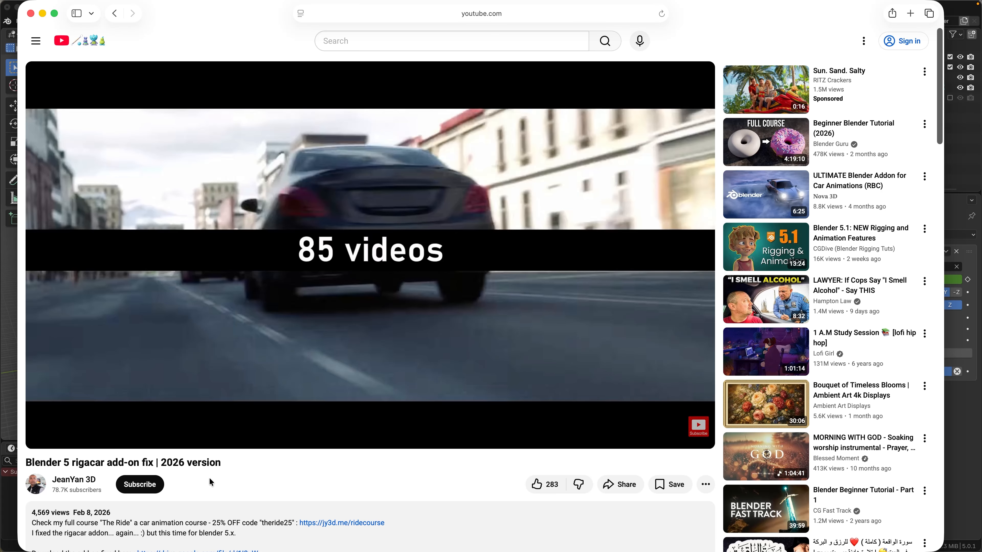
{"action": "scroll", "coordinate": [210, 477], "scroll_direction": "down", "scroll_amount": 3}
{"action": "left_click_drag", "start_coordinate": [52, 411], "coordinate": [75, 415]}
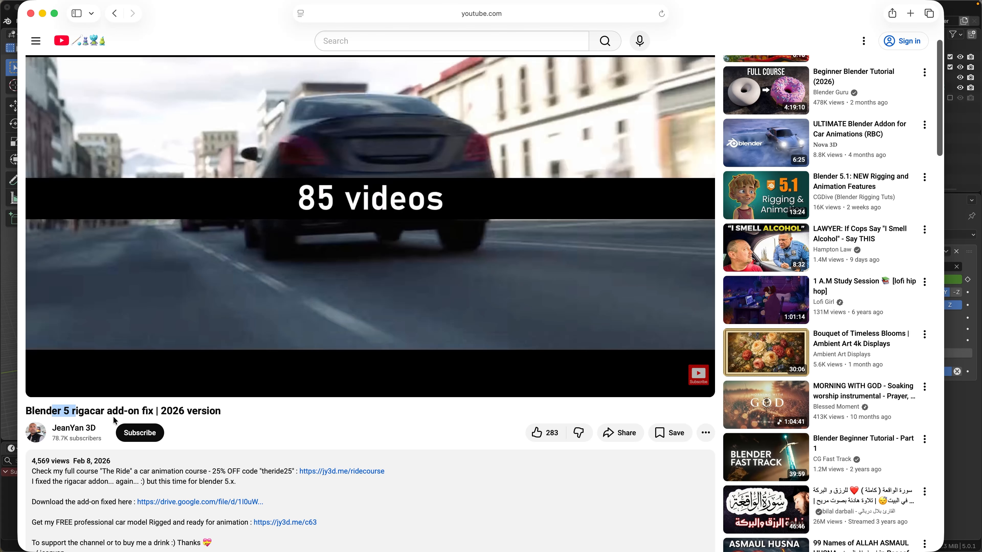
{"action": "left_click", "coordinate": [205, 461]}
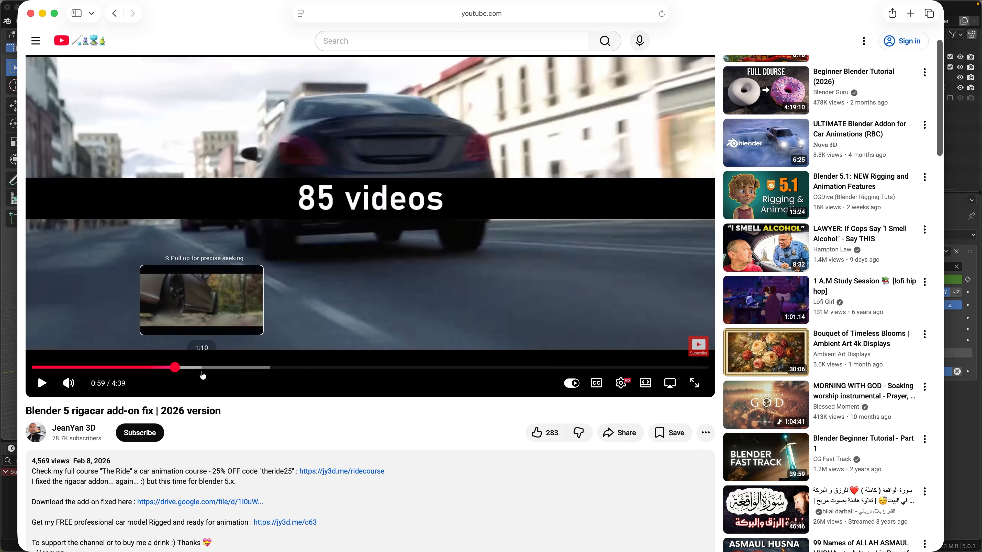
Step: Skip ahead through the rigacar fix video to the part where the car model's objects are appended
{"action": "left_click_drag", "start_coordinate": [257, 367], "coordinate": [300, 370]}
{"action": "scroll", "coordinate": [339, 408], "scroll_direction": "up", "scroll_amount": 3}
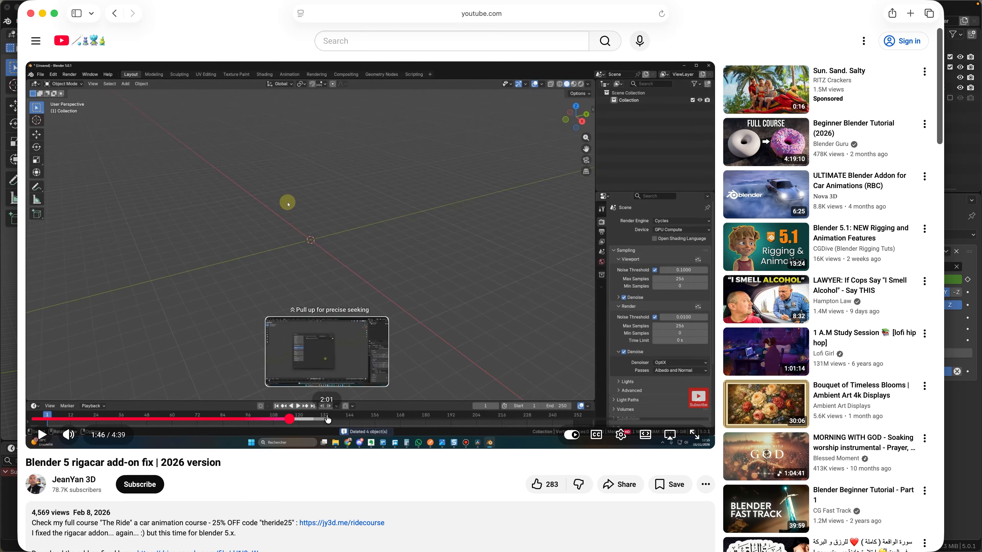
{"action": "left_click", "coordinate": [355, 419]}
{"action": "left_click", "coordinate": [374, 419]}
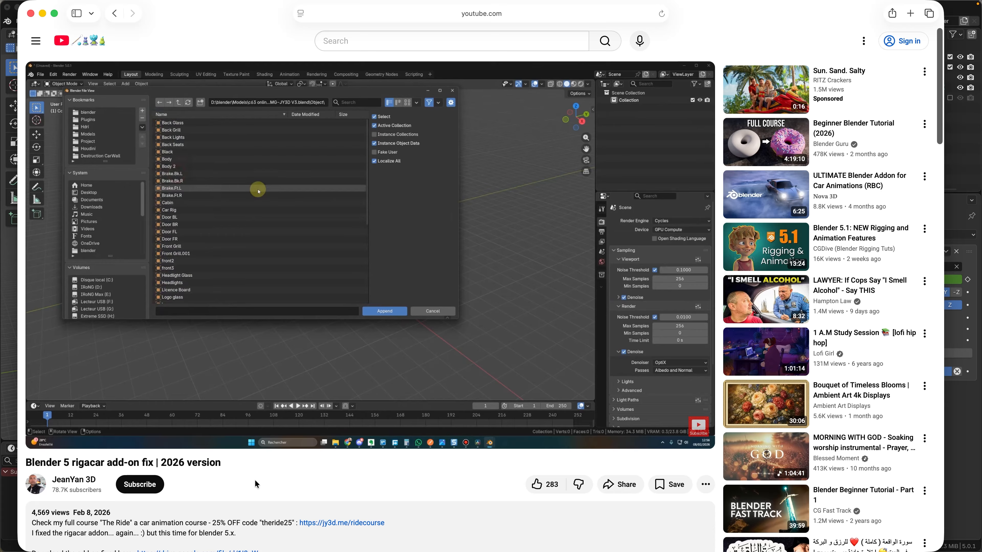
Step: Switch to Blender and place the Prime delivery car from the BlenderKit "prime" assets at the scene origin
{"action": "key", "text": "super+Tab"}
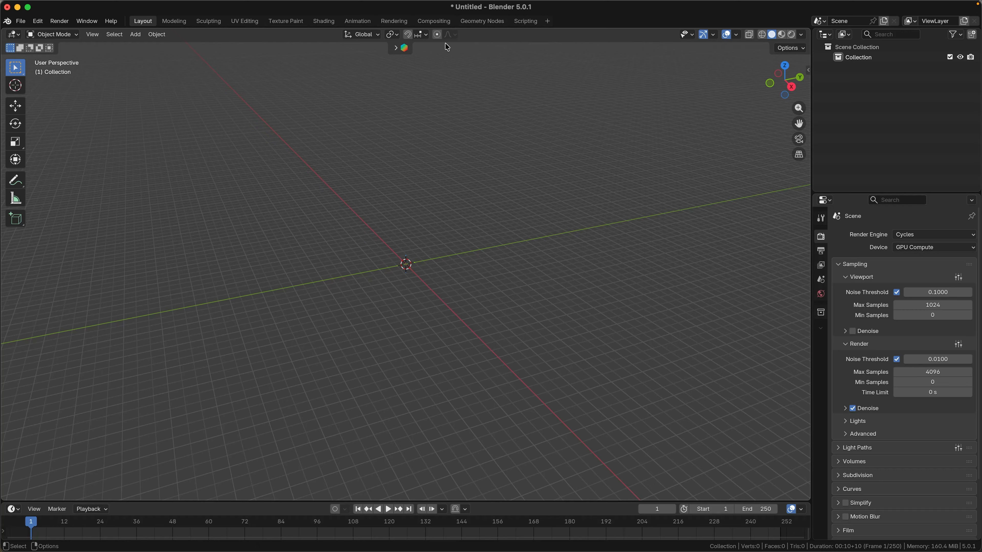
{"action": "left_click", "coordinate": [404, 49]}
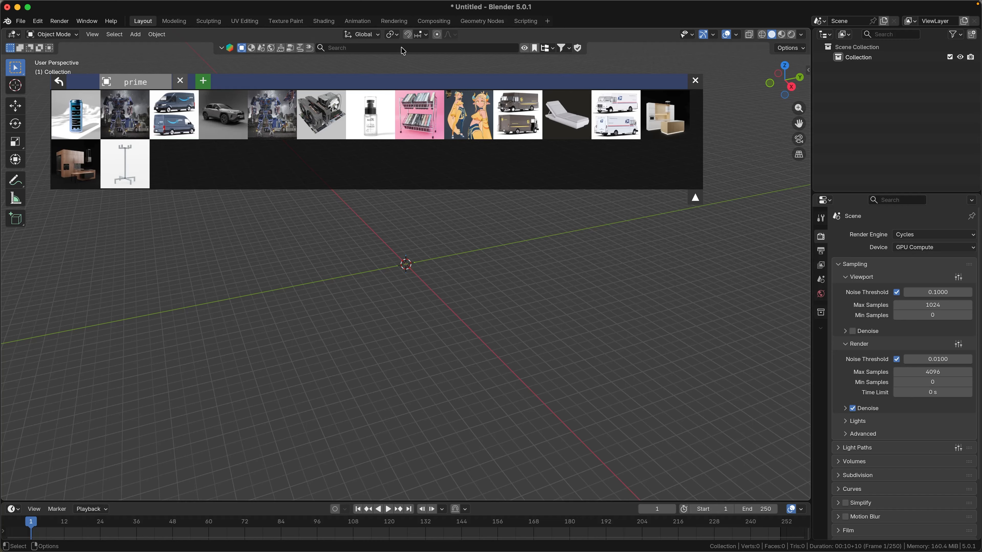
{"action": "mouse_move", "coordinate": [191, 127]}
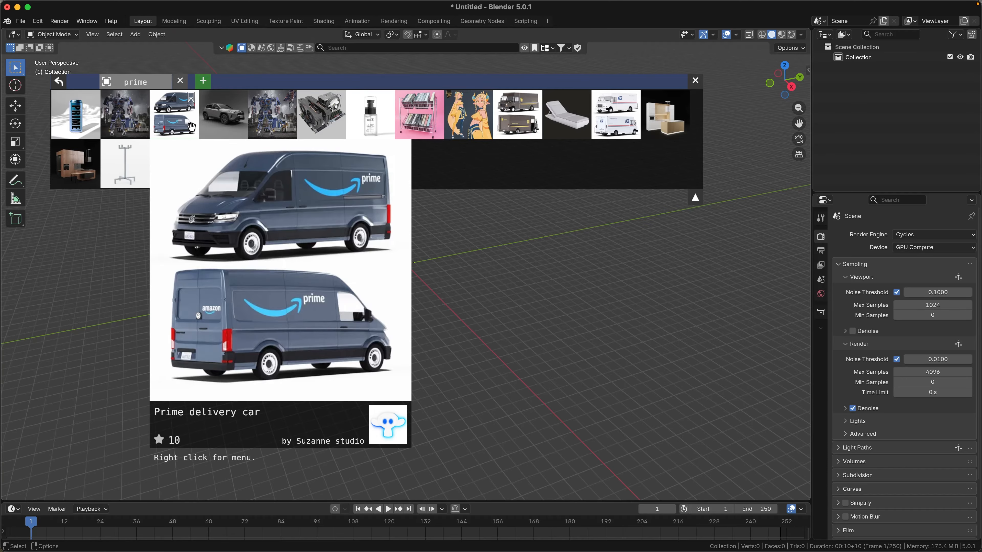
{"action": "left_click_drag", "start_coordinate": [192, 126], "coordinate": [422, 267]}
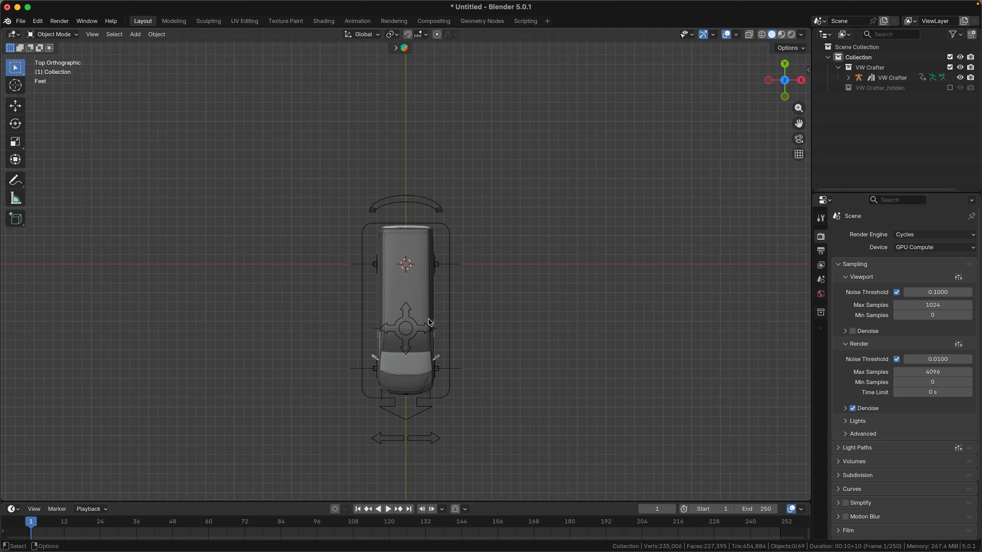
Step: Show the van in Material Preview shading and select its VW Crafter rig
{"action": "middle_click_drag", "start_coordinate": [483, 325], "coordinate": [486, 293], "text": "shift"}
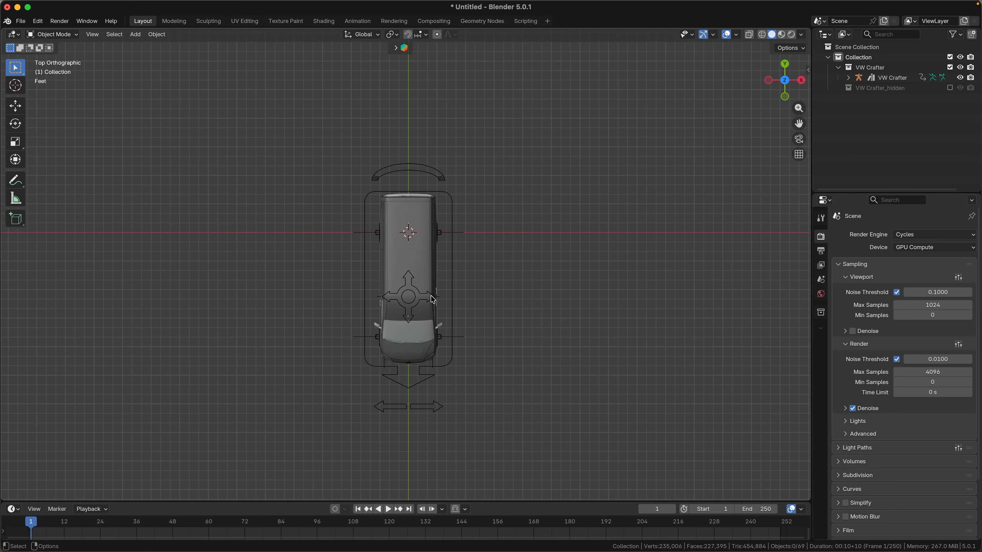
{"action": "scroll", "coordinate": [432, 300], "scroll_direction": "up", "scroll_amount": 3}
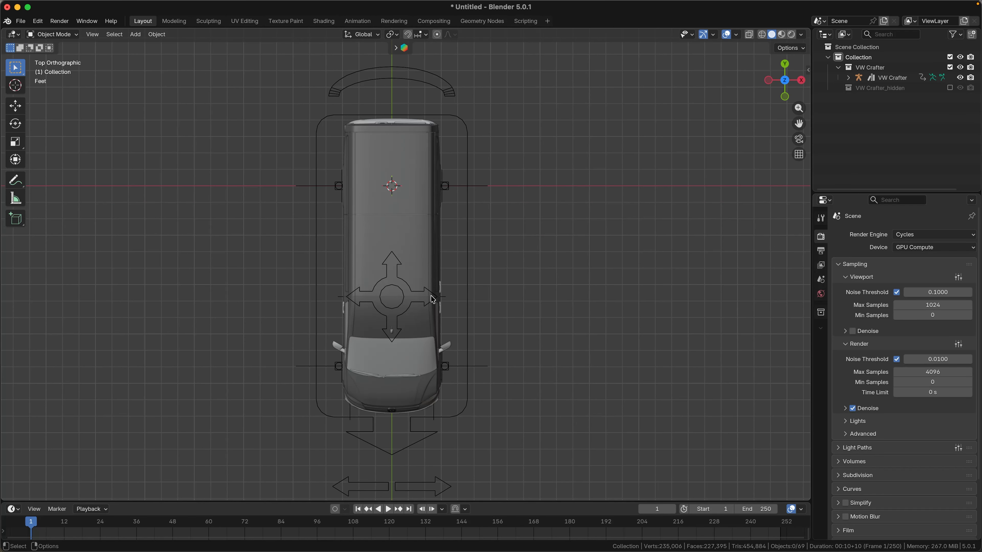
{"action": "left_click", "coordinate": [781, 34]}
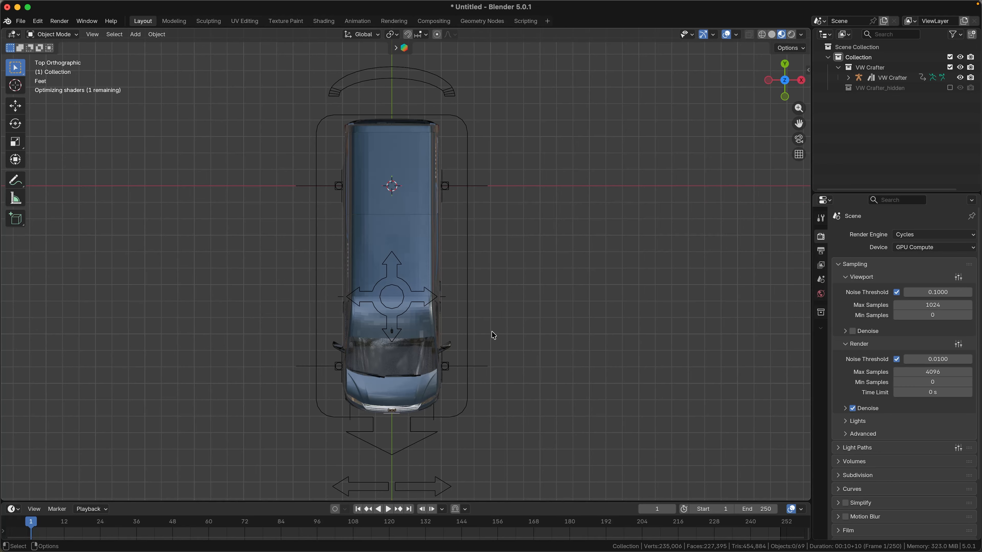
{"action": "left_click", "coordinate": [431, 295]}
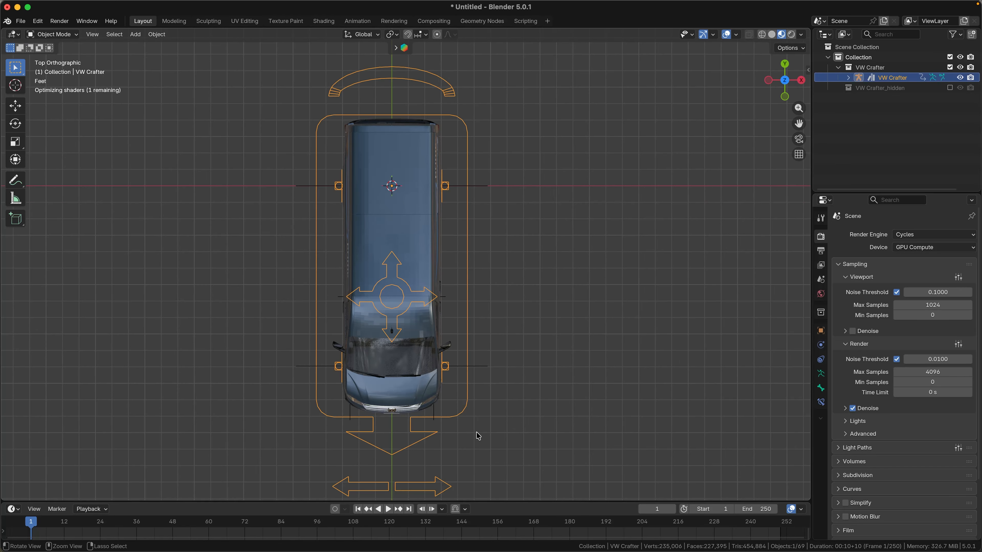
{"action": "middle_click_drag", "start_coordinate": [478, 436], "coordinate": [457, 331]}
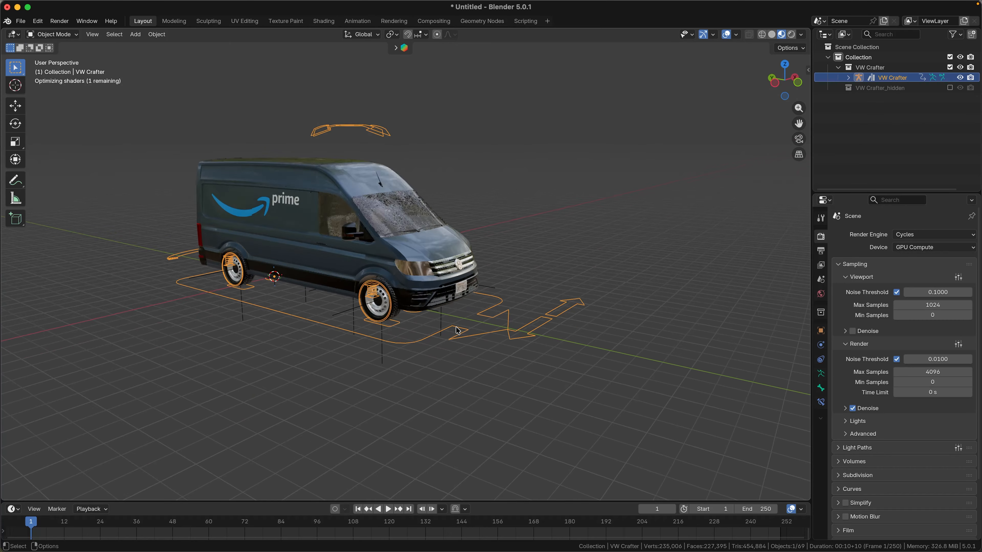
{"action": "scroll", "coordinate": [457, 331], "scroll_direction": "up", "scroll_amount": 2}
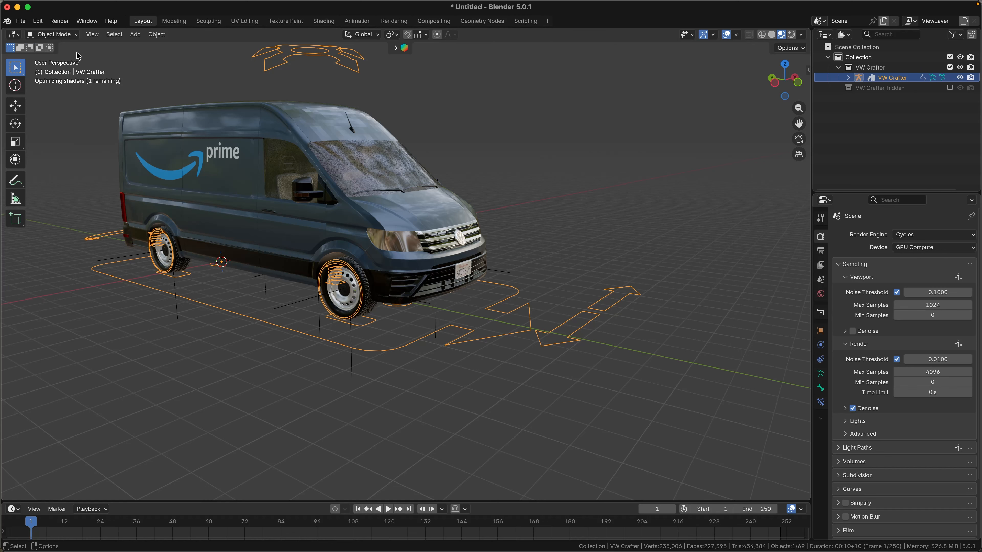
Step: Enter Pose Mode on the van rig, try moving the Steering bone in front of the van, and undo the move
{"action": "left_click", "coordinate": [68, 36]}
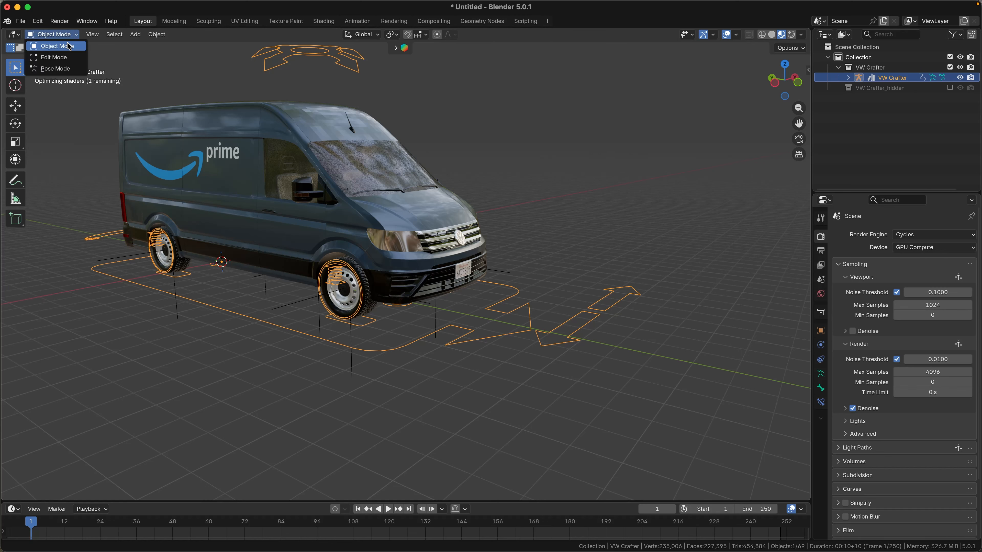
{"action": "left_click", "coordinate": [68, 71]}
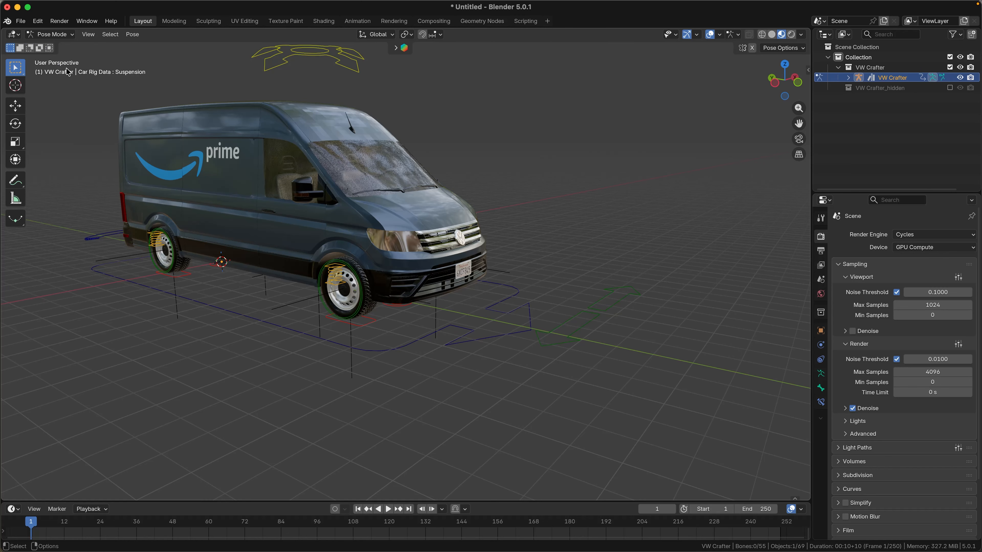
{"action": "left_click", "coordinate": [550, 347]}
{"action": "key", "text": "g"}
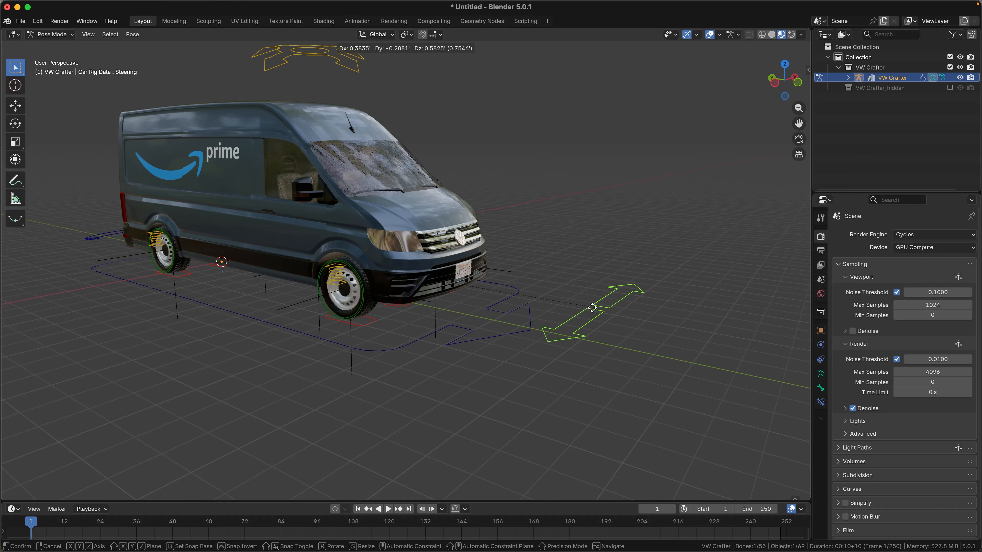
{"action": "left_click", "coordinate": [587, 328]}
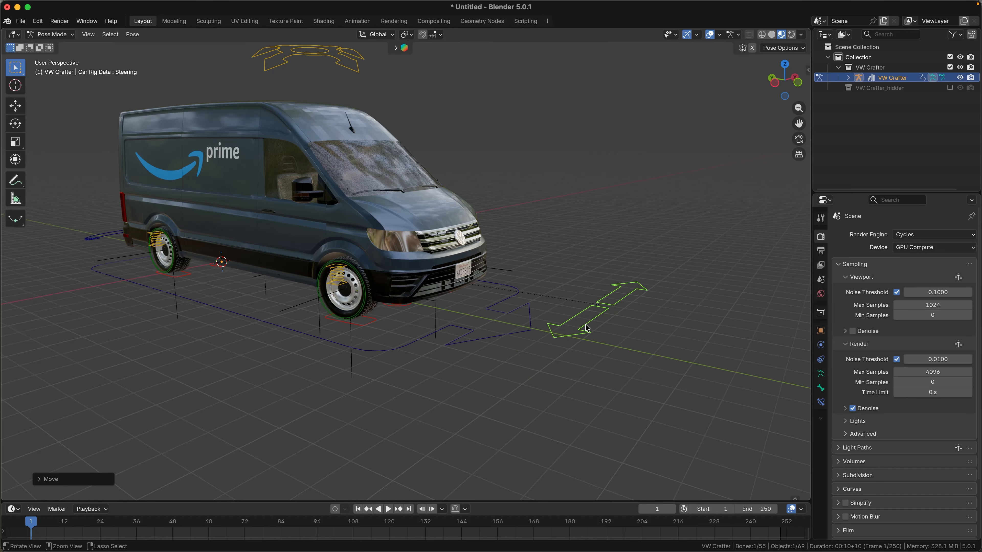
{"action": "key", "text": "super+z"}
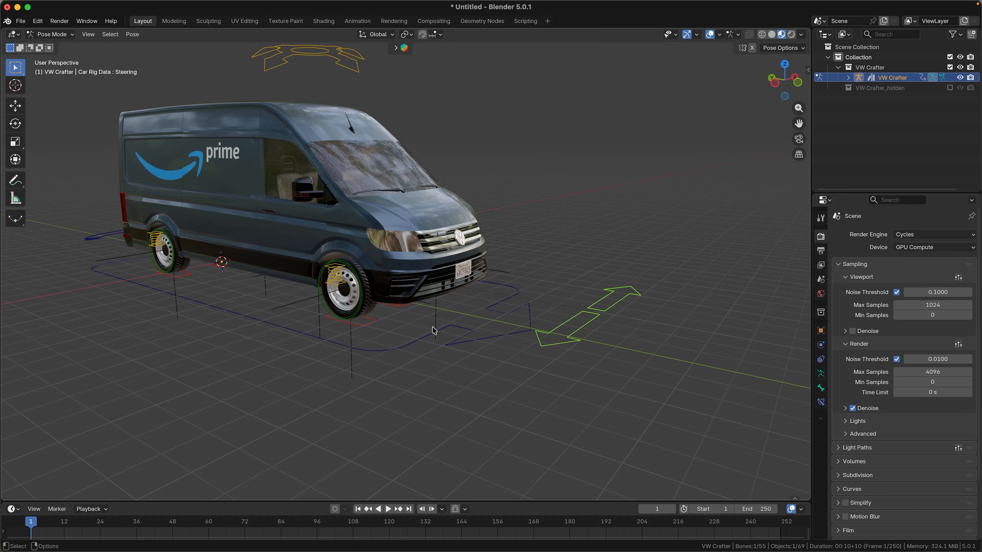
Step: Try moving the Suspension bone above the van to tilt the body, and undo the move
{"action": "left_click", "coordinate": [325, 57]}
{"action": "key", "text": "g"}
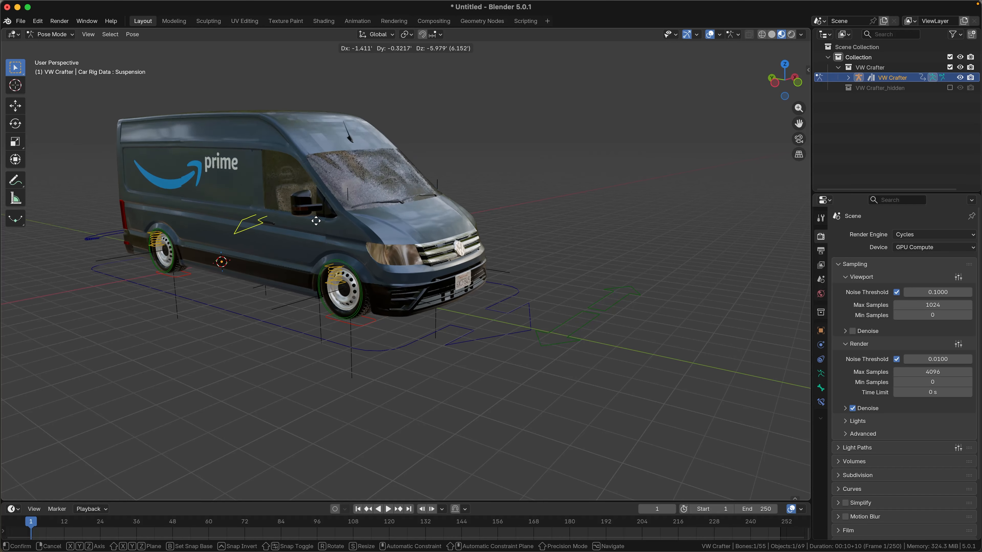
{"action": "left_click", "coordinate": [351, 135]}
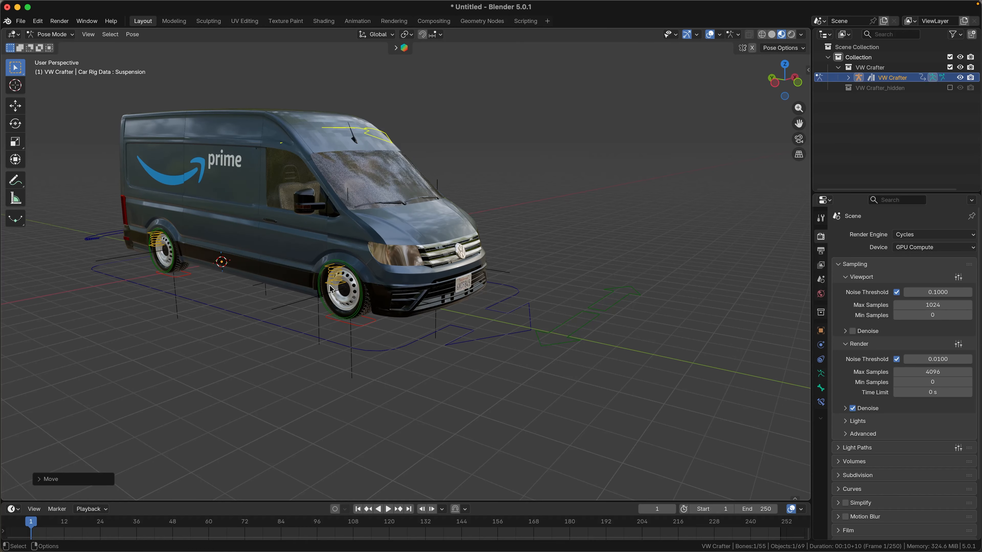
{"action": "key", "text": "super+z"}
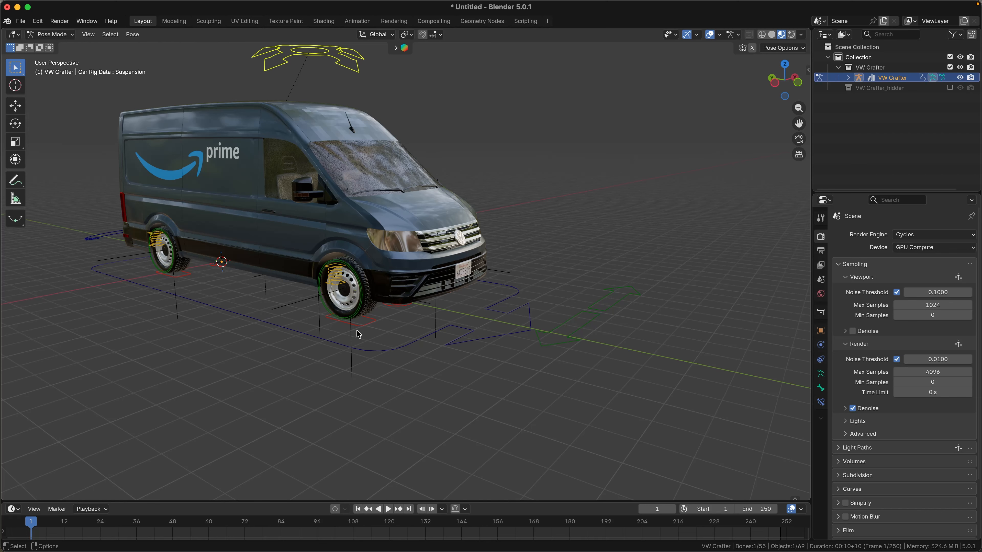
Step: Add a Path curve in the top-level Collection and scale it up about 32 times
{"action": "middle_click_drag", "start_coordinate": [389, 263], "coordinate": [319, 163]}
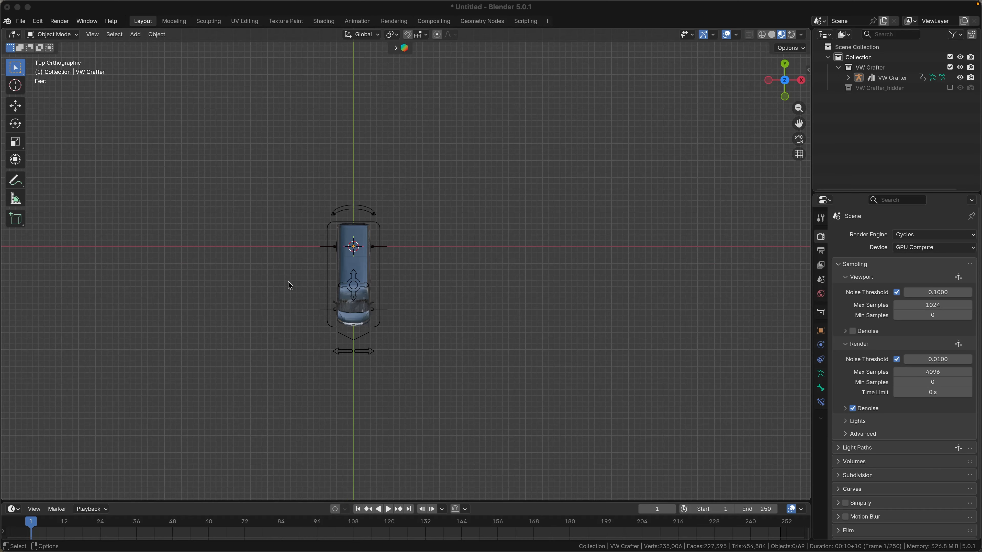
{"action": "scroll", "coordinate": [279, 293], "scroll_direction": "up", "scroll_amount": 4}
{"action": "scroll", "coordinate": [278, 288], "scroll_direction": "down", "scroll_amount": 3}
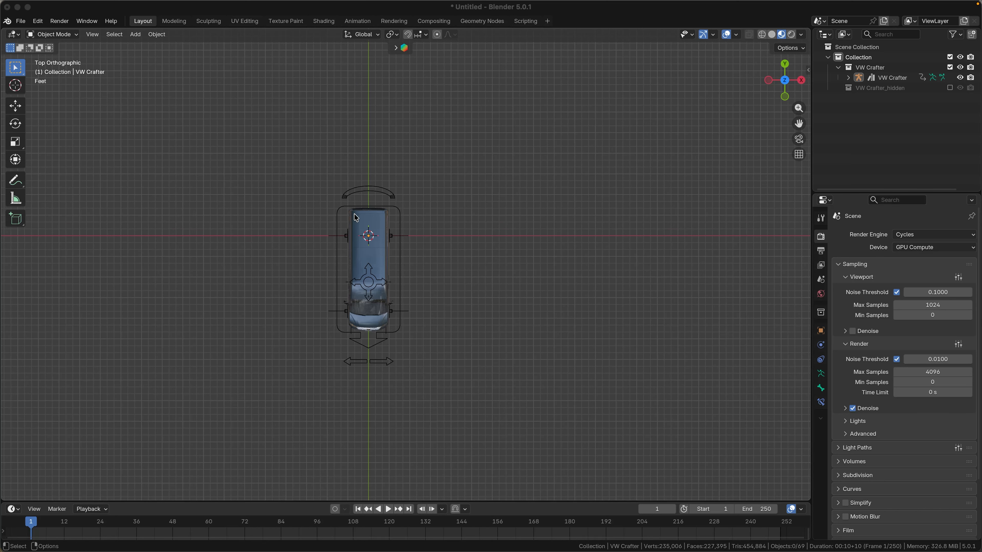
{"action": "scroll", "coordinate": [420, 232], "scroll_direction": "down", "scroll_amount": 4}
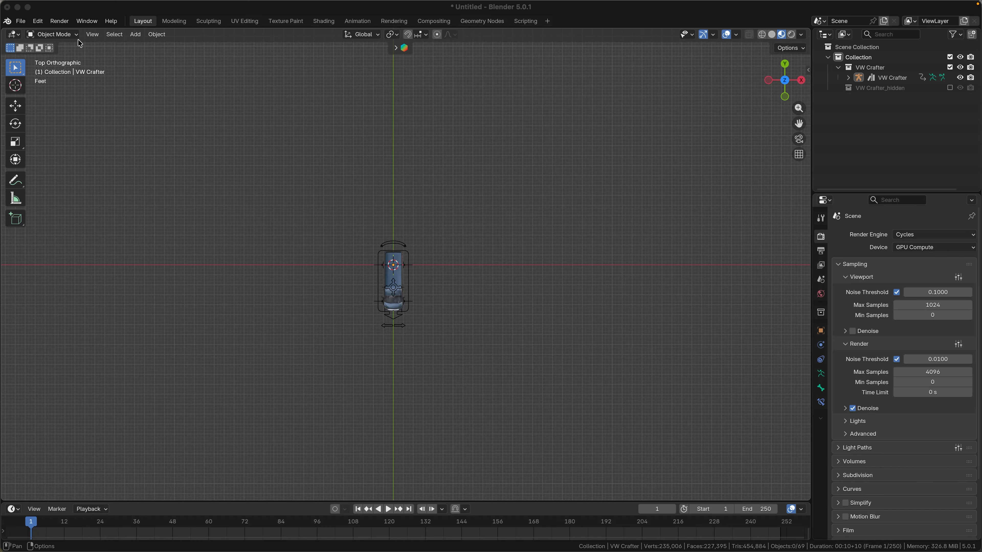
{"action": "left_click", "coordinate": [871, 62]}
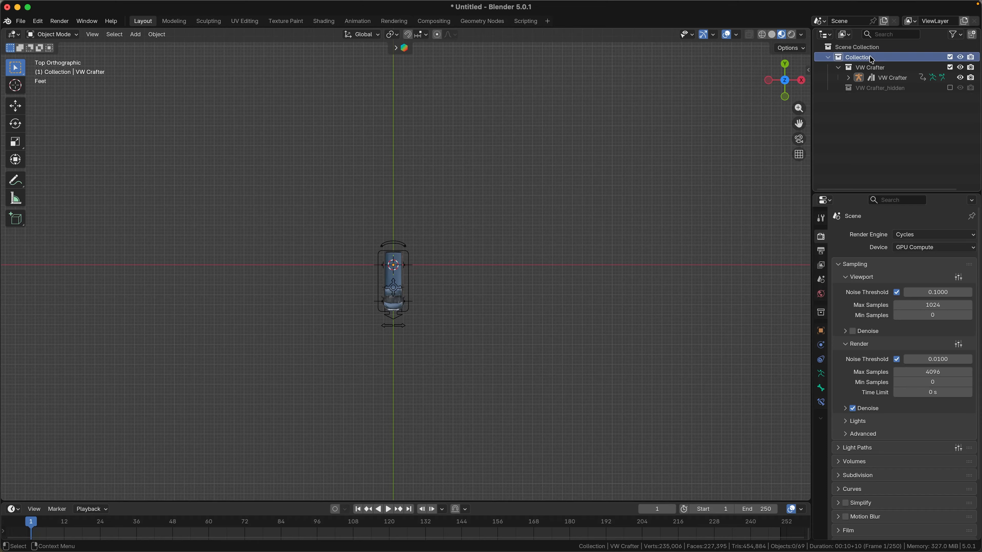
{"action": "left_click", "coordinate": [136, 35]}
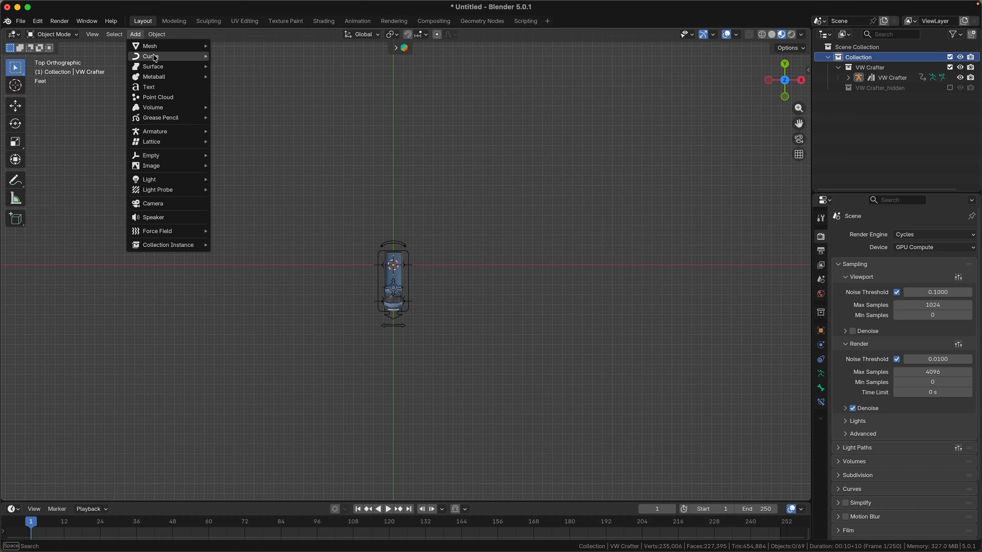
{"action": "mouse_move", "coordinate": [156, 57]}
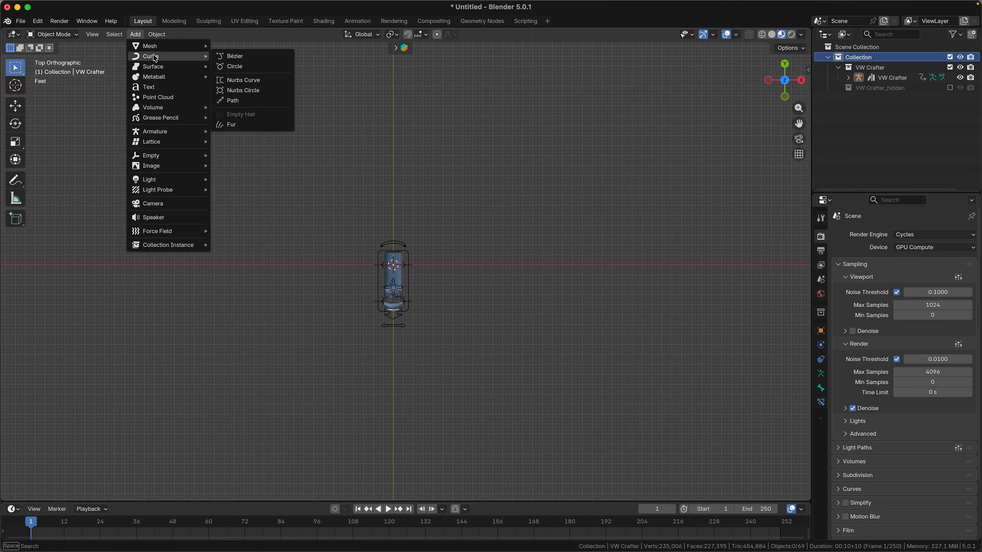
{"action": "left_click", "coordinate": [269, 101]}
{"action": "key", "text": "s"}
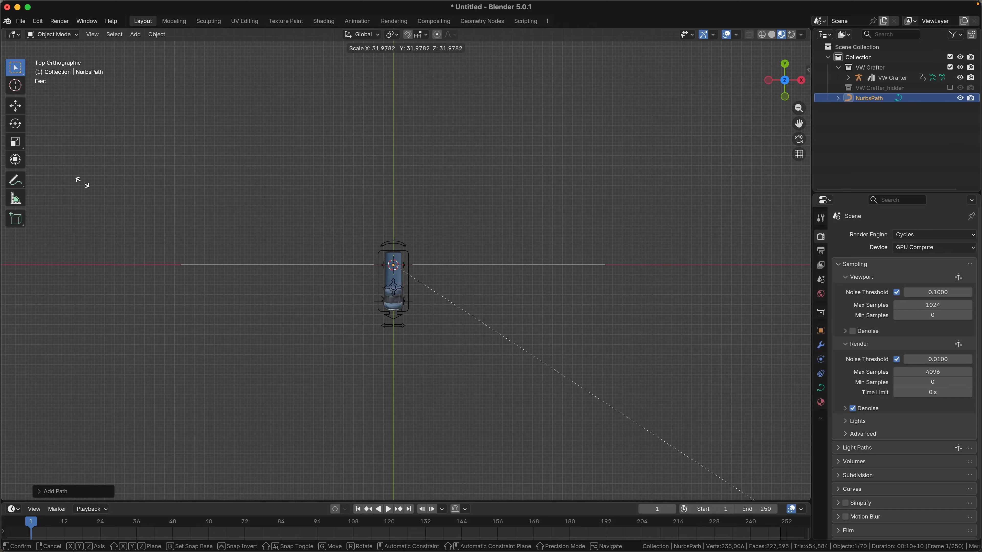
{"action": "left_click", "coordinate": [91, 189]}
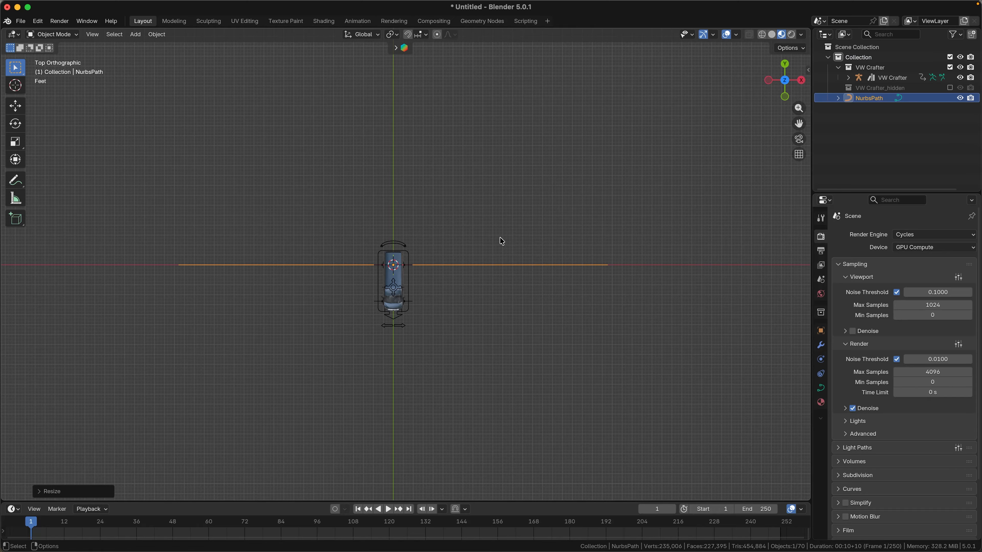
Step: Rotate the path in line with the van by setting its Z rotation to 90°
{"action": "key", "text": "n"}
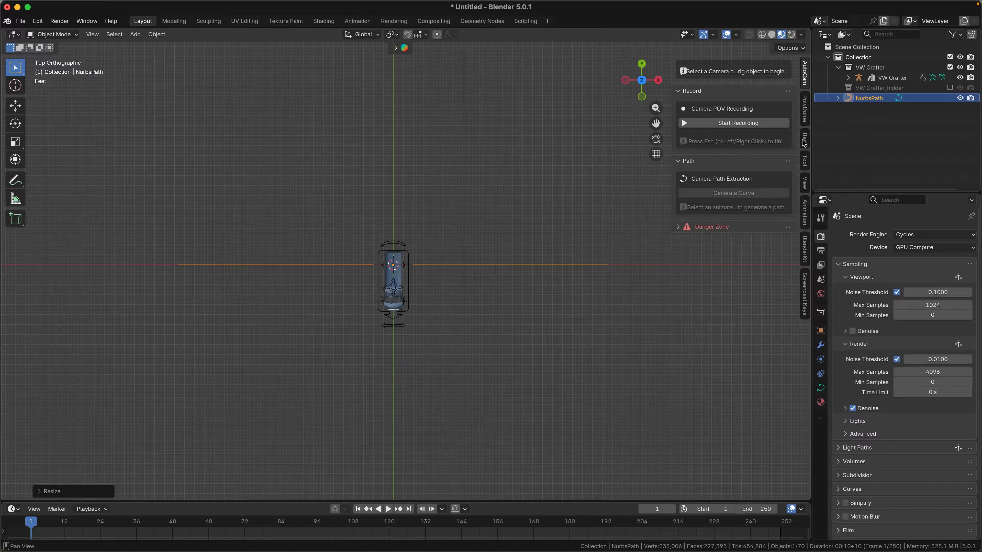
{"action": "left_click", "coordinate": [805, 138]}
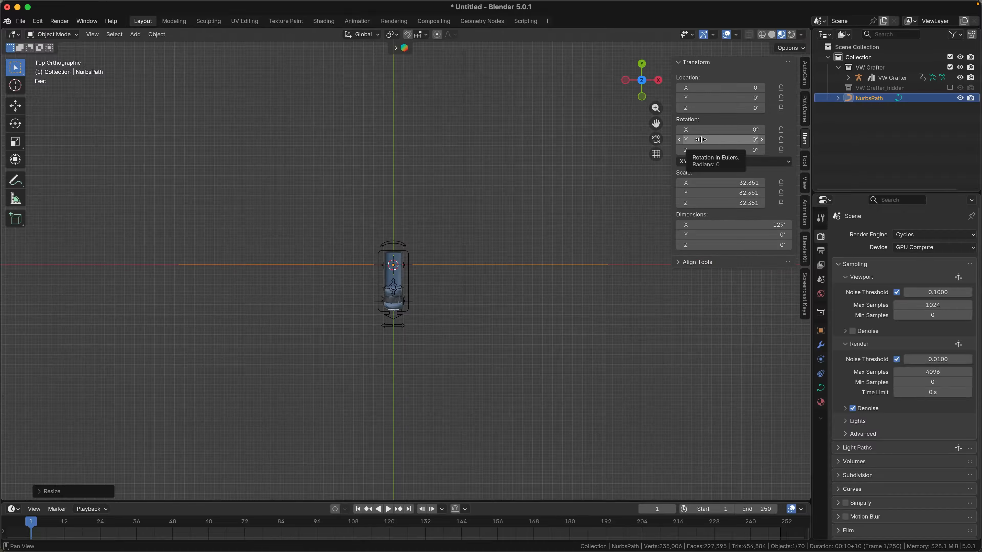
{"action": "left_click_drag", "start_coordinate": [701, 149], "coordinate": [740, 149]}
{"action": "left_click", "coordinate": [708, 149]}
{"action": "type", "text": "90"}
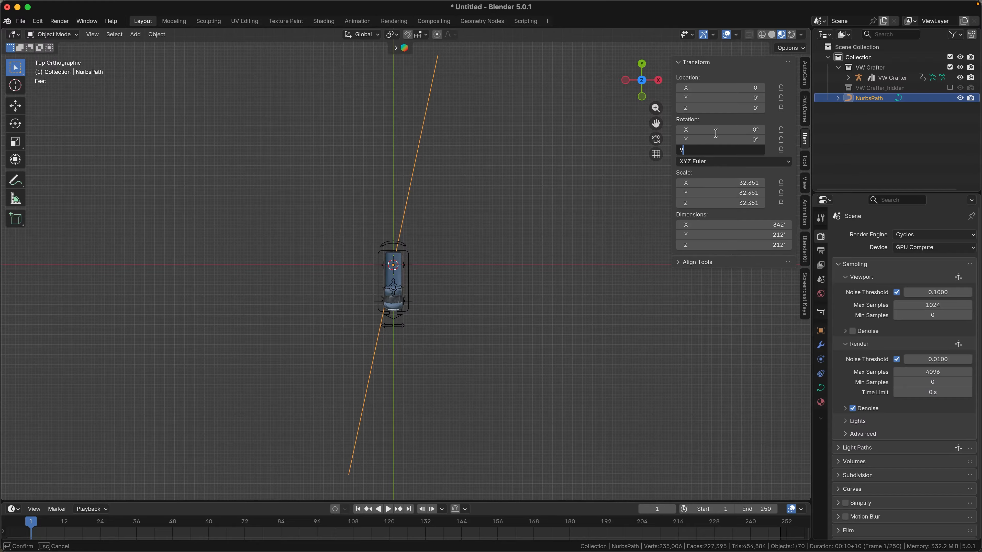
{"action": "key", "text": "Return"}
{"action": "scroll", "coordinate": [497, 146], "scroll_direction": "down", "scroll_amount": 3}
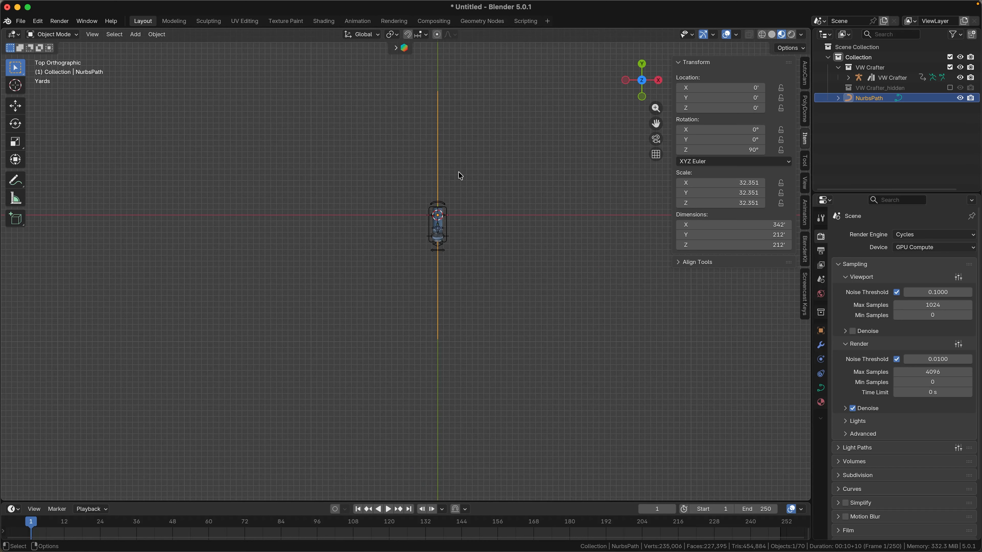
{"action": "middle_click_drag", "start_coordinate": [468, 162], "coordinate": [449, 236], "text": "shift"}
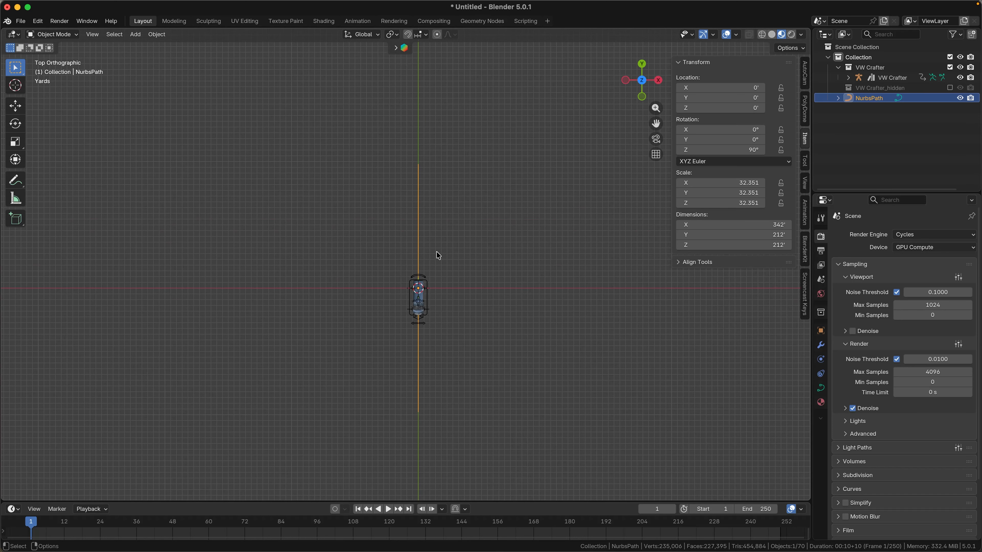
Step: Enter Edit Mode on the path and enable the Normals overlay to show the curve's direction
{"action": "key", "text": "Tab"}
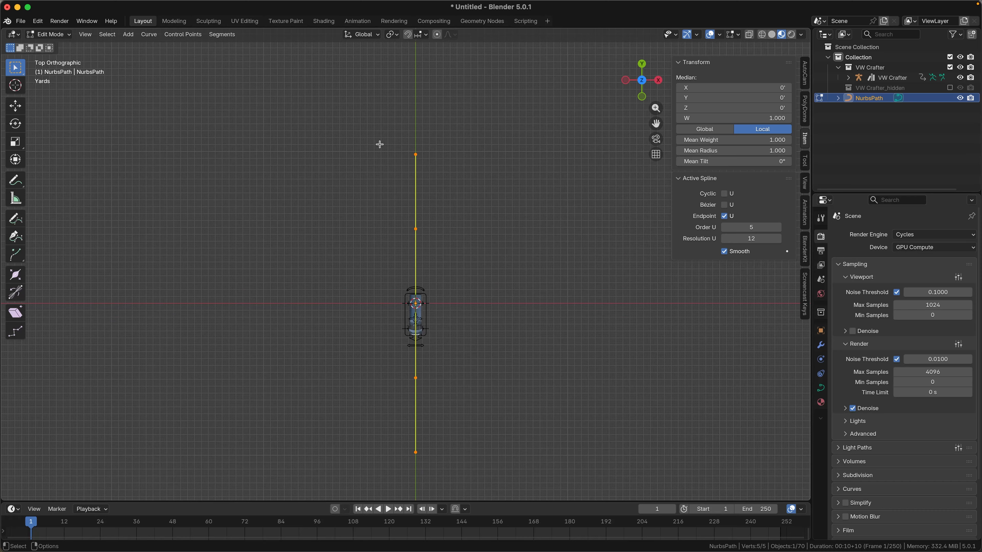
{"action": "left_click", "coordinate": [736, 38]}
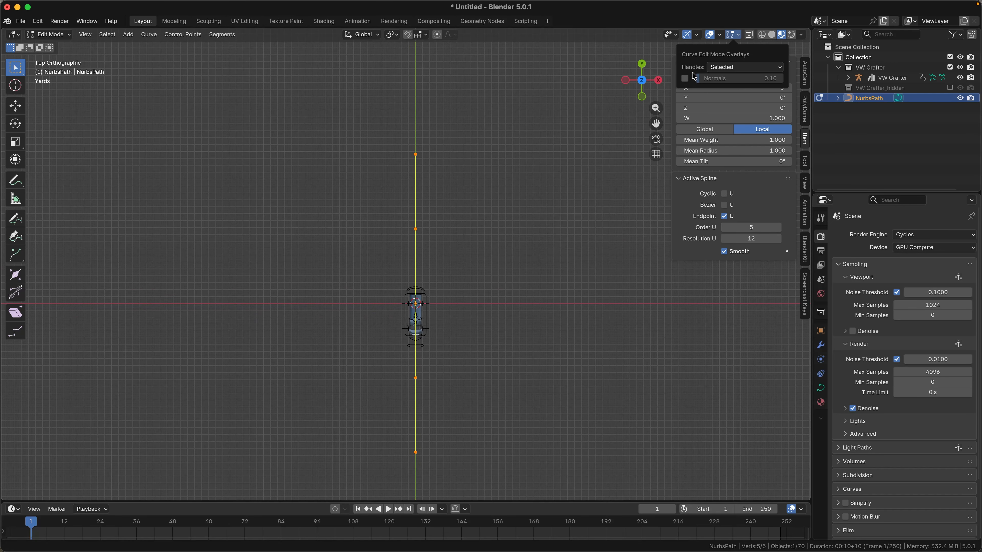
{"action": "left_click", "coordinate": [685, 79]}
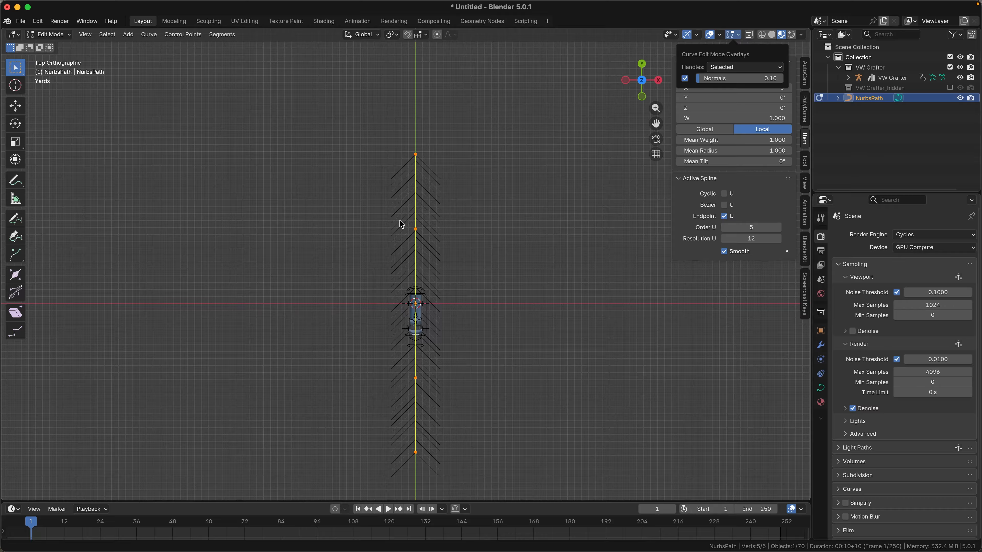
{"action": "left_click", "coordinate": [805, 144]}
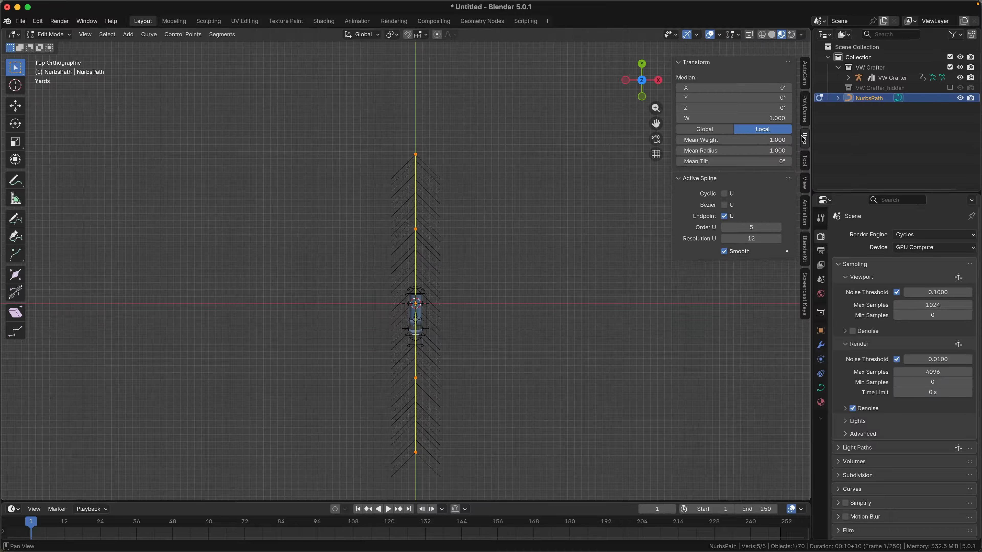
Step: Return to Object Mode and set the path's Z rotation to -90°
{"action": "key", "text": "Tab"}
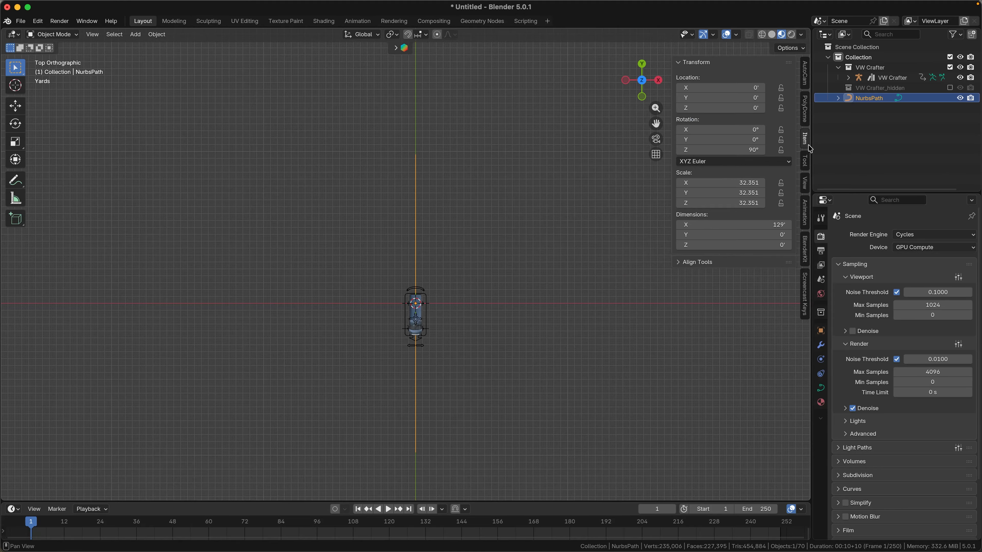
{"action": "left_click", "coordinate": [747, 150]}
{"action": "type", "text": "-90"}
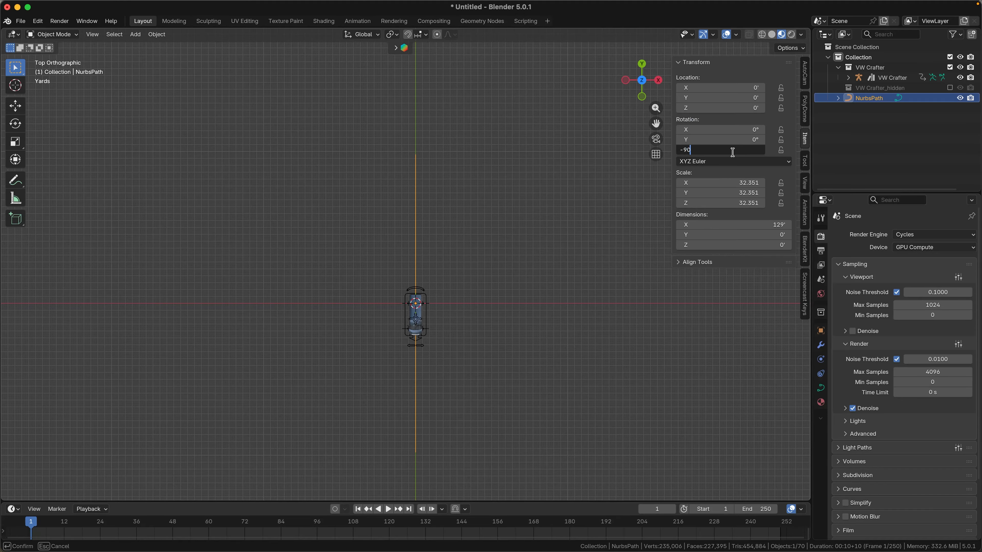
{"action": "key", "text": "Return"}
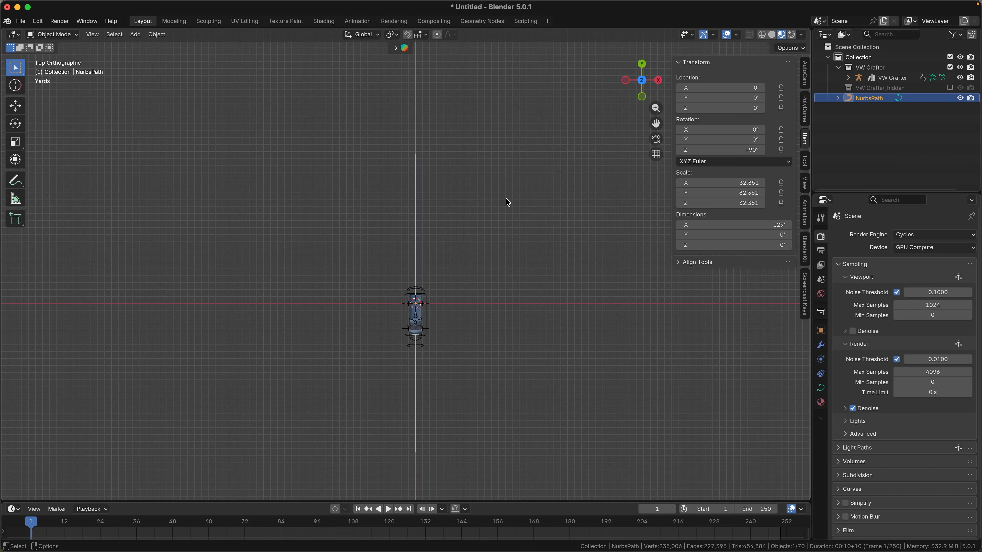
Step: Examine the direction of the path's normals around the van in Edit Mode, deselect its points and return to Object Mode
{"action": "key", "text": "Tab"}
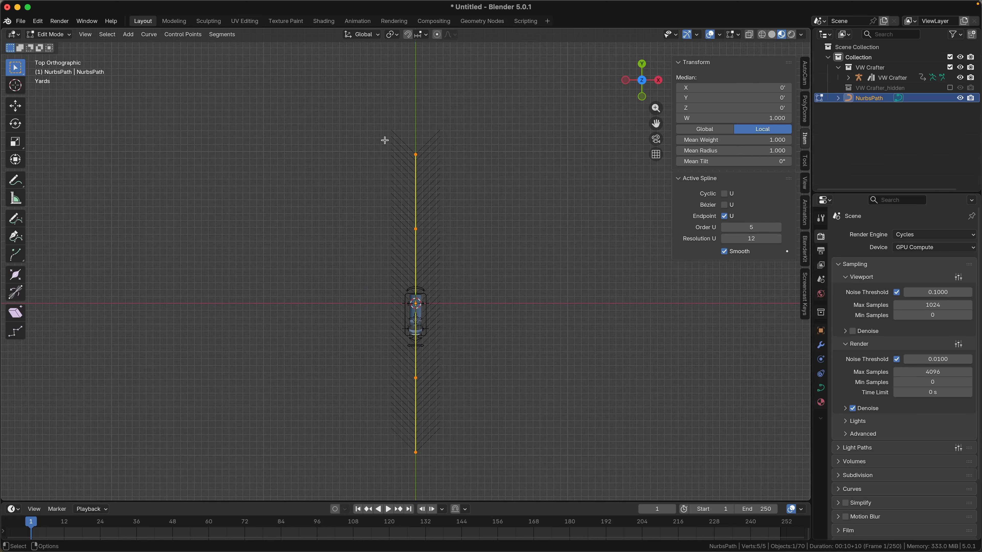
{"action": "scroll", "coordinate": [403, 432], "scroll_direction": "up", "scroll_amount": 6}
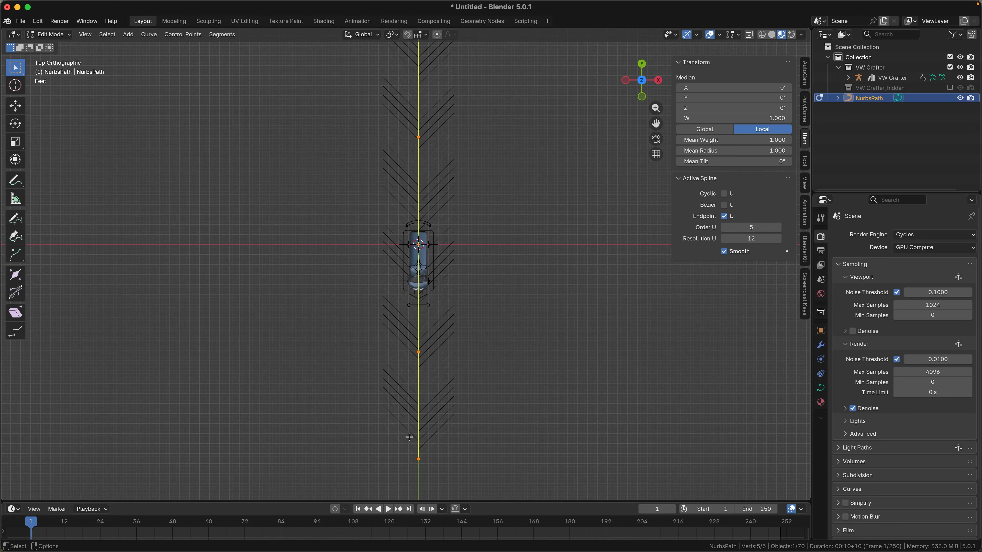
{"action": "scroll", "coordinate": [370, 219], "scroll_direction": "up", "scroll_amount": 2}
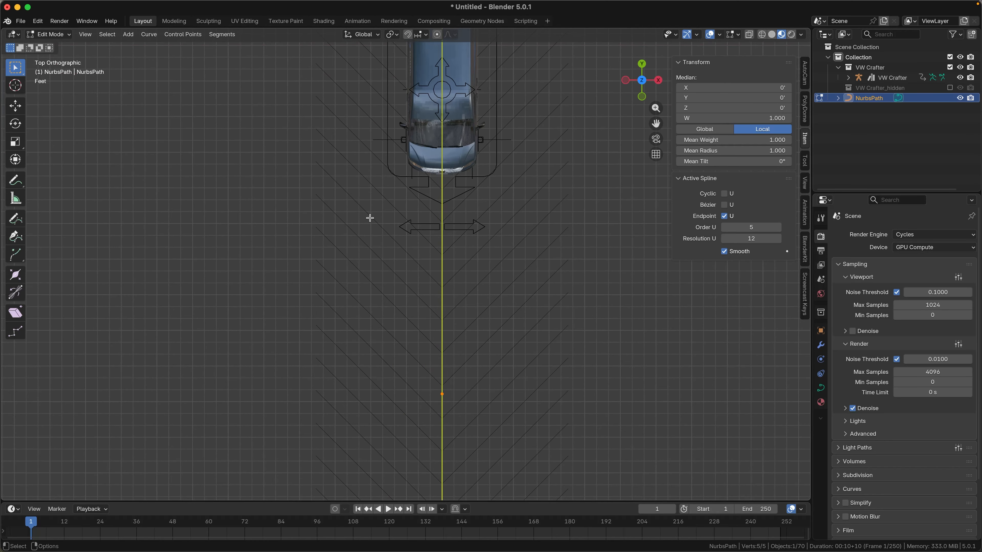
{"action": "scroll", "coordinate": [429, 269], "scroll_direction": "down", "scroll_amount": 3}
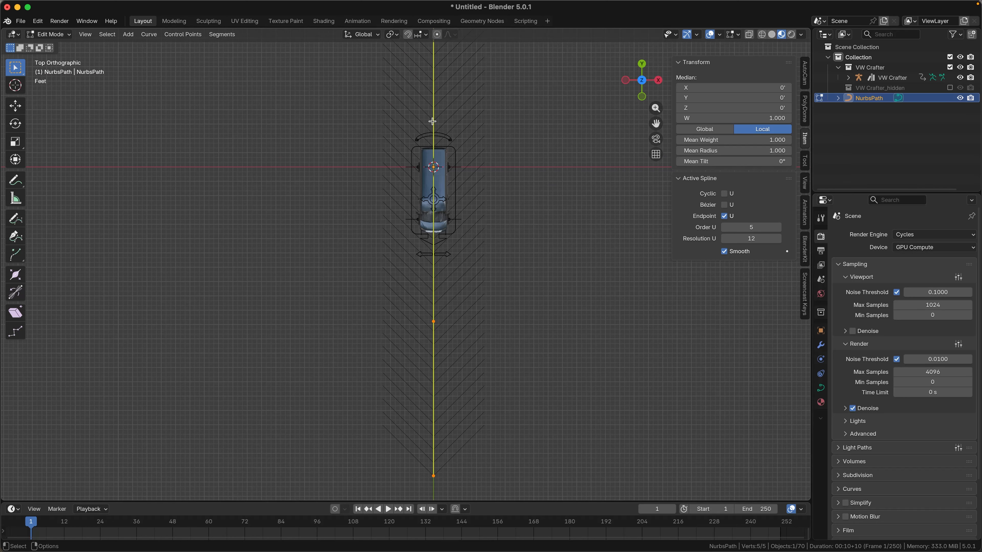
{"action": "left_click", "coordinate": [522, 234]}
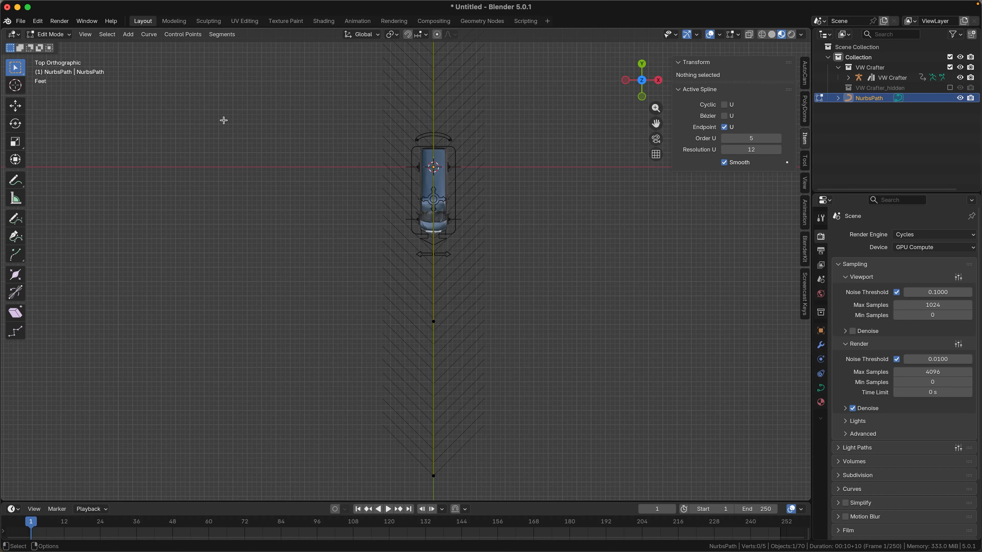
{"action": "left_click", "coordinate": [50, 34]}
{"action": "left_click", "coordinate": [48, 44]}
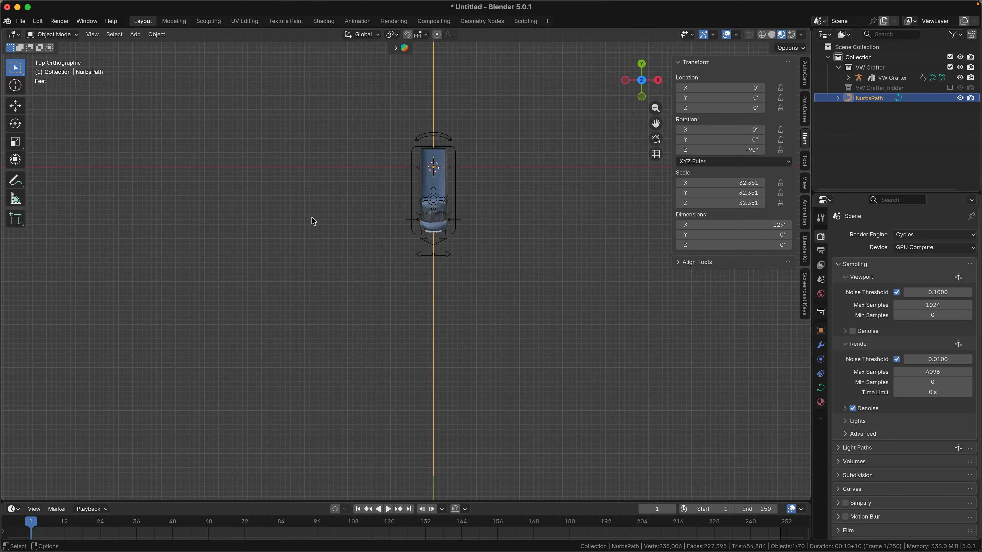
Step: Select the VW Crafter rig, enter Pose Mode, select the Root bone around the van and show its bone constraints
{"action": "left_click", "coordinate": [533, 193]}
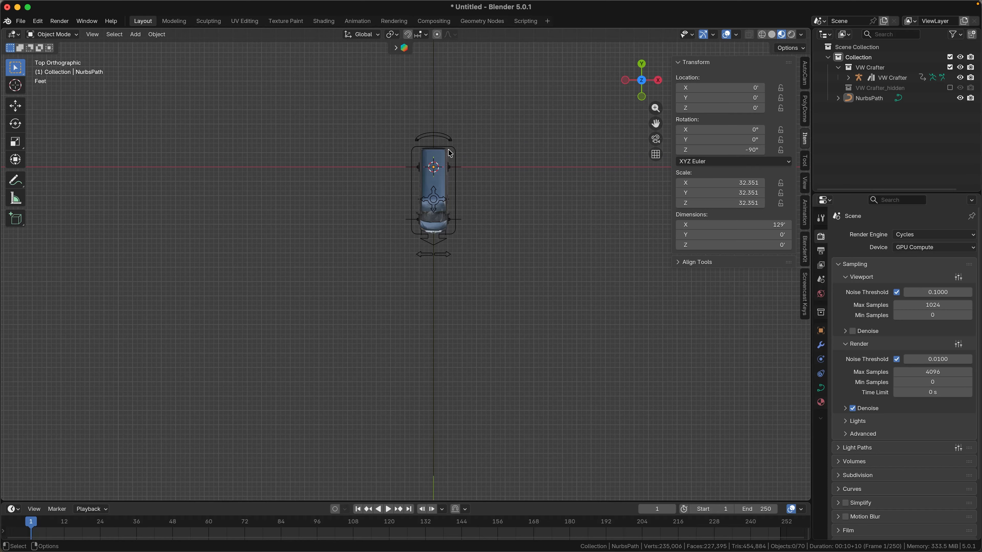
{"action": "middle_click_drag", "start_coordinate": [425, 170], "coordinate": [363, 286], "text": "shift"}
{"action": "scroll", "coordinate": [363, 287], "scroll_direction": "up", "scroll_amount": 3}
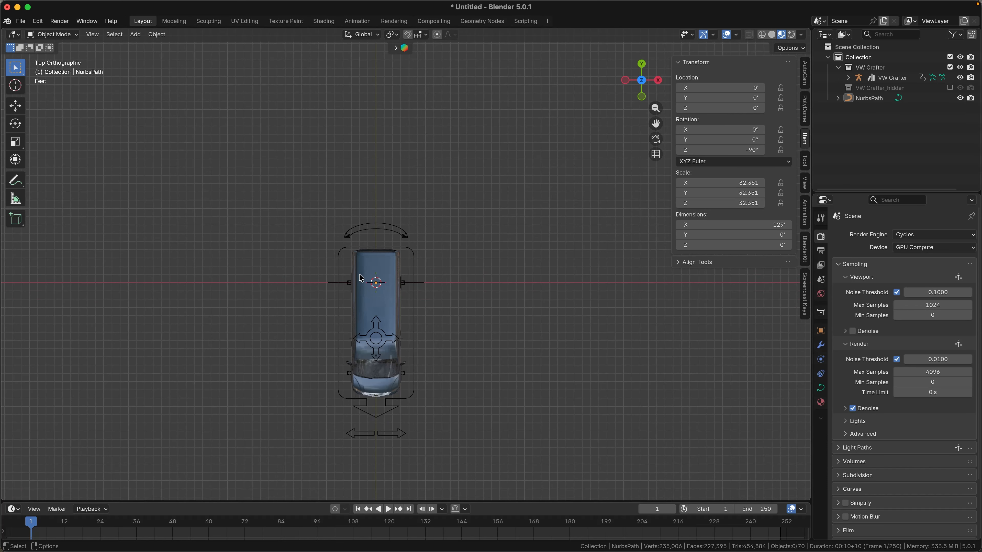
{"action": "left_click", "coordinate": [417, 263]}
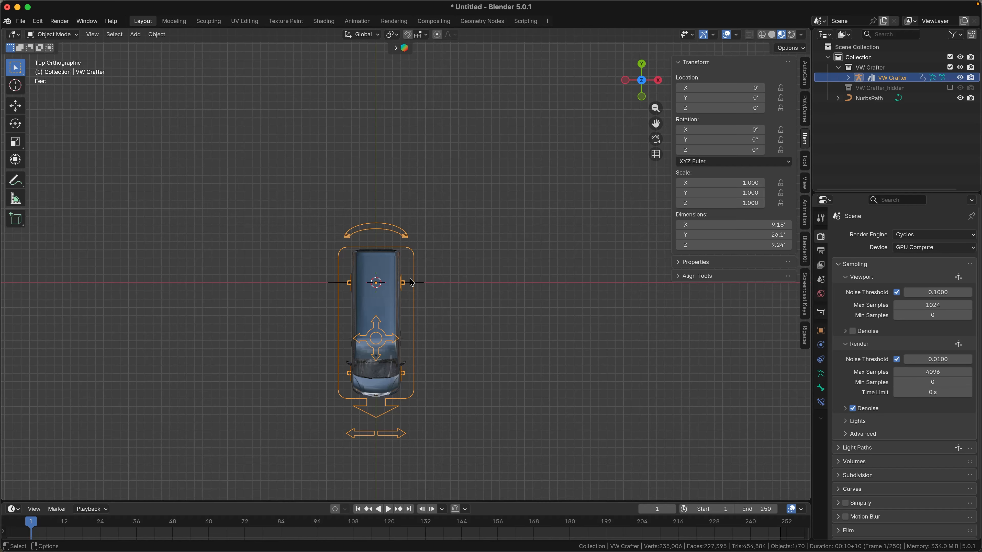
{"action": "scroll", "coordinate": [412, 283], "scroll_direction": "up", "scroll_amount": 5}
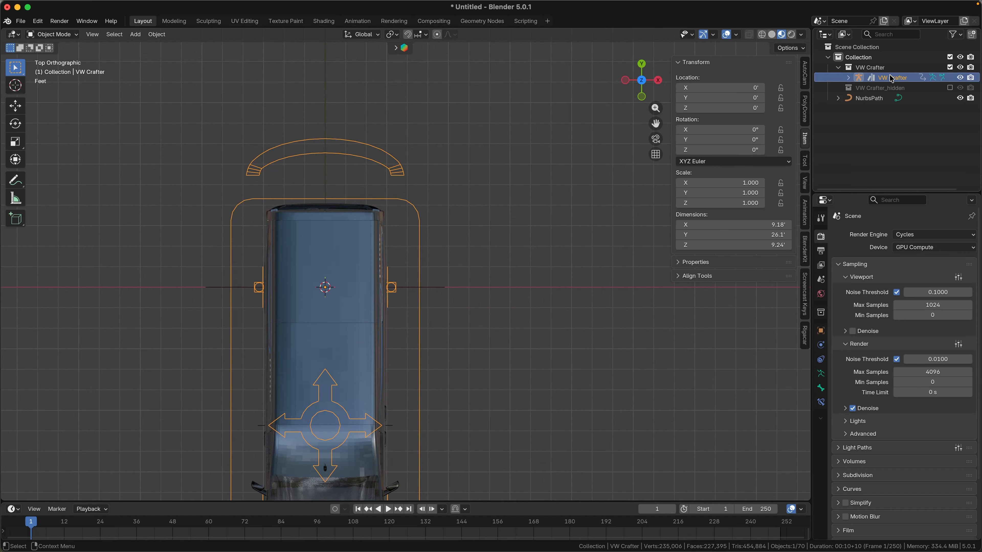
{"action": "left_click", "coordinate": [52, 34]}
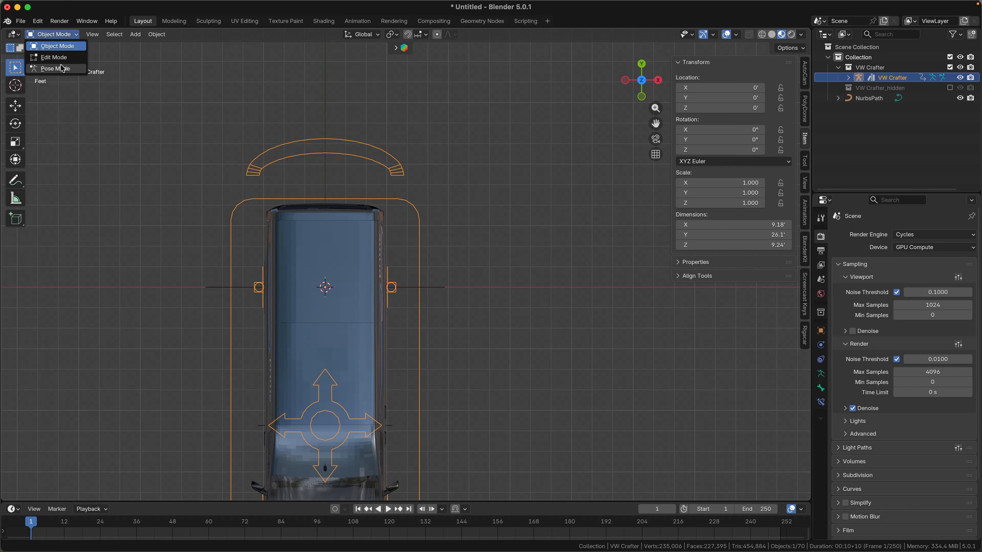
{"action": "left_click", "coordinate": [56, 68]}
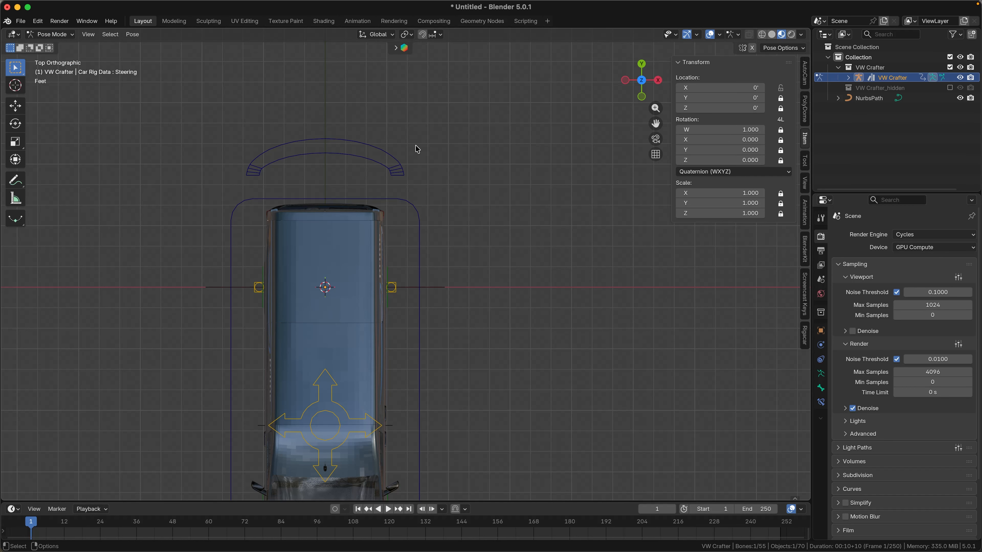
{"action": "left_click", "coordinate": [421, 230]}
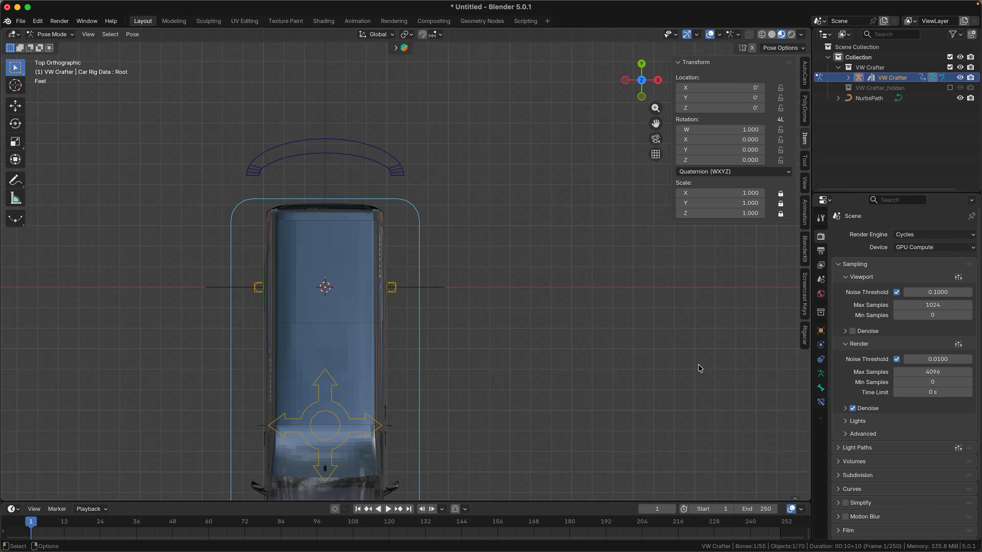
{"action": "left_click", "coordinate": [821, 402]}
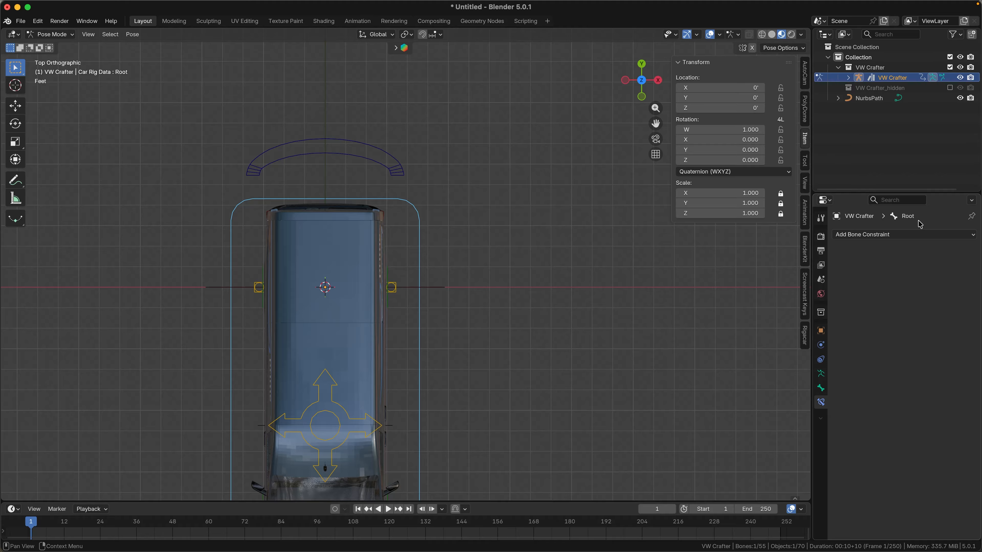
Step: Check the Drift and Suspension bones by selecting each one, and reselect the Root bone around the van
{"action": "left_click", "coordinate": [378, 168]}
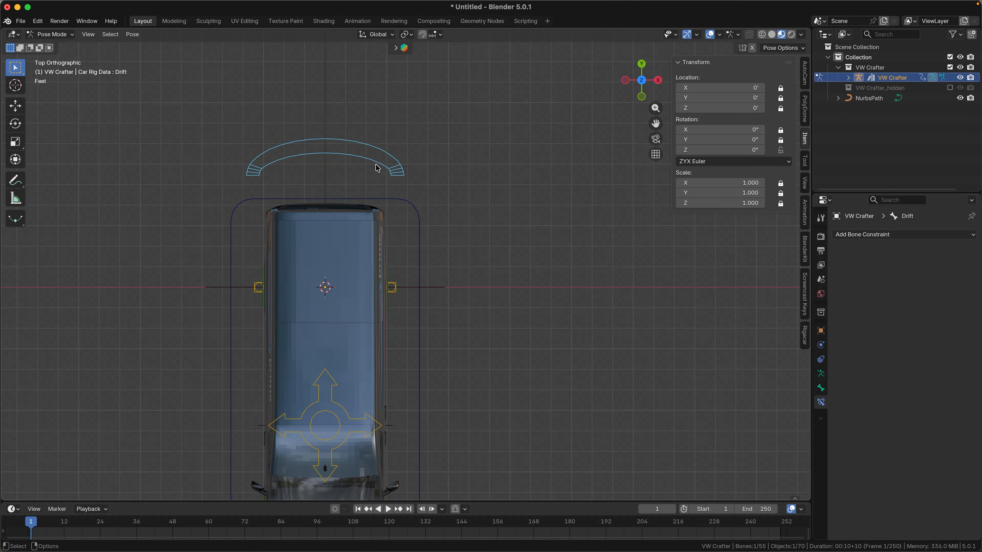
{"action": "scroll", "coordinate": [504, 305], "scroll_direction": "down", "scroll_amount": 6}
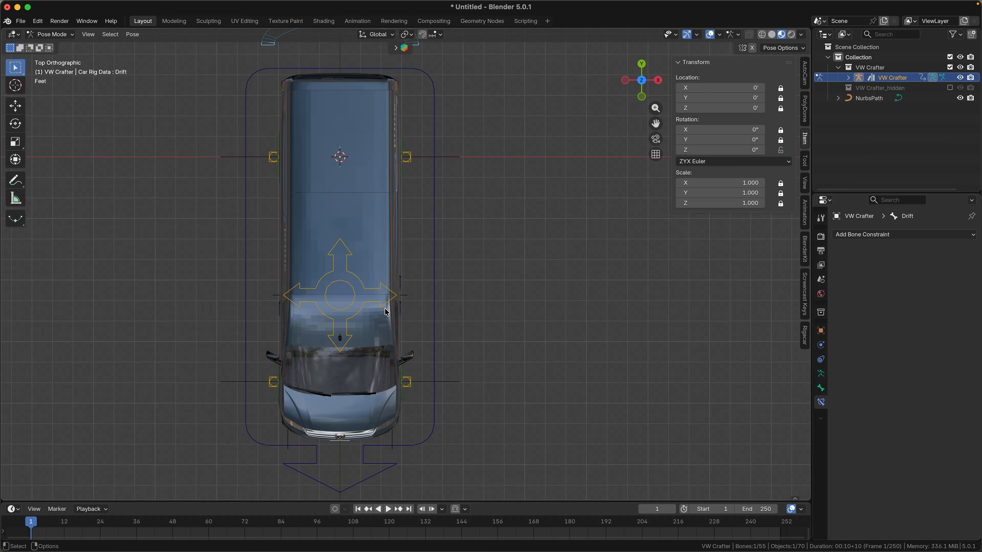
{"action": "left_click", "coordinate": [371, 291]}
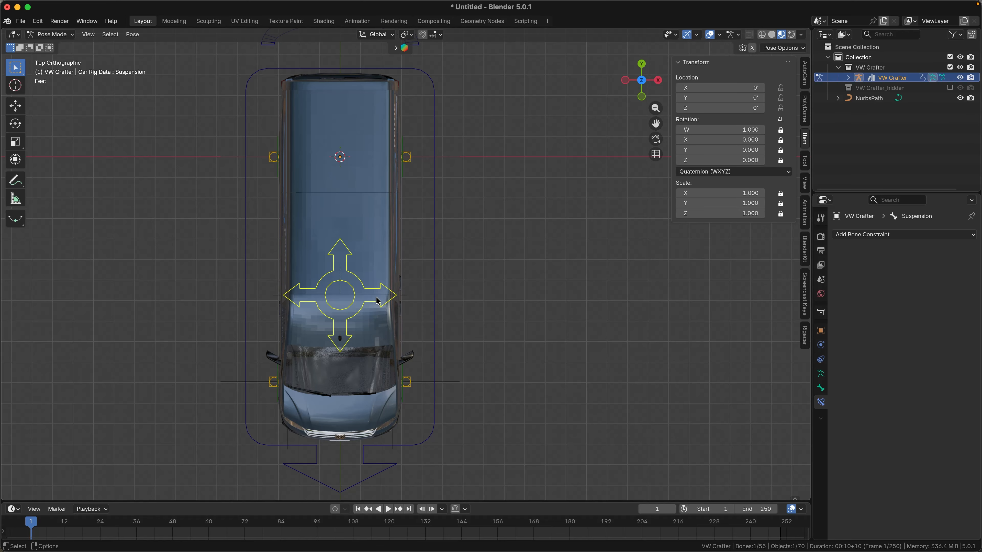
{"action": "left_click", "coordinate": [435, 288]}
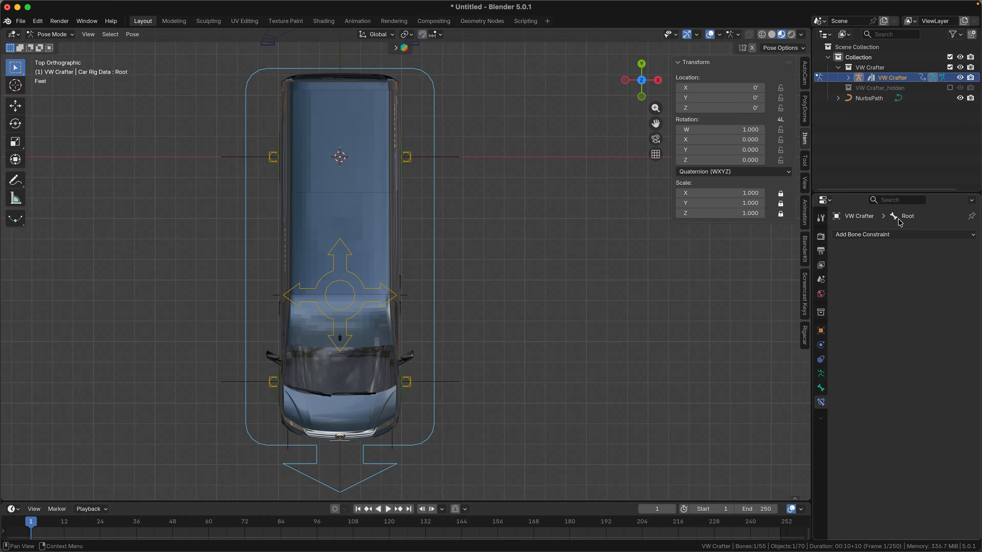
Step: Add a Follow Path constraint to the Root bone with NurbsPath as its target
{"action": "left_click", "coordinate": [893, 236]}
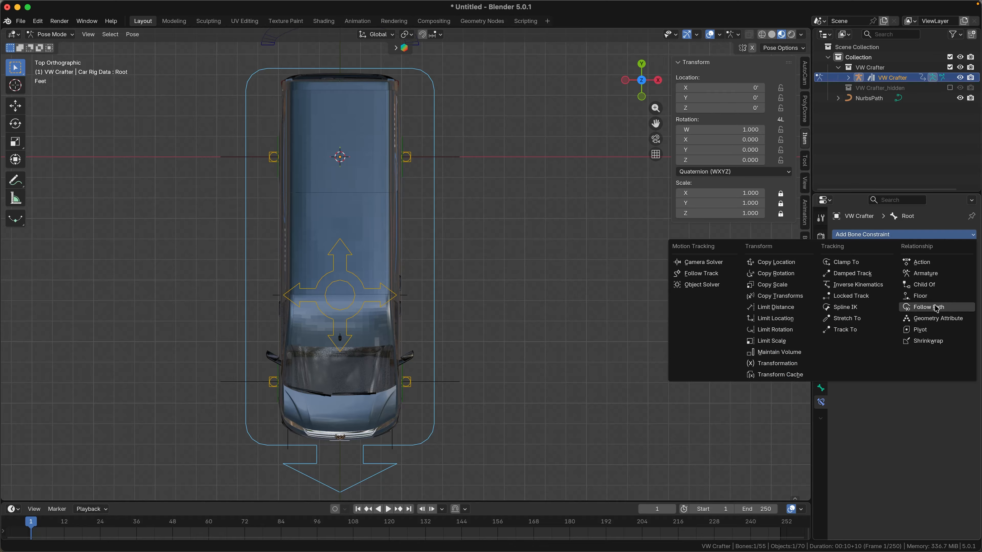
{"action": "left_click", "coordinate": [927, 307]}
{"action": "left_click", "coordinate": [921, 267]}
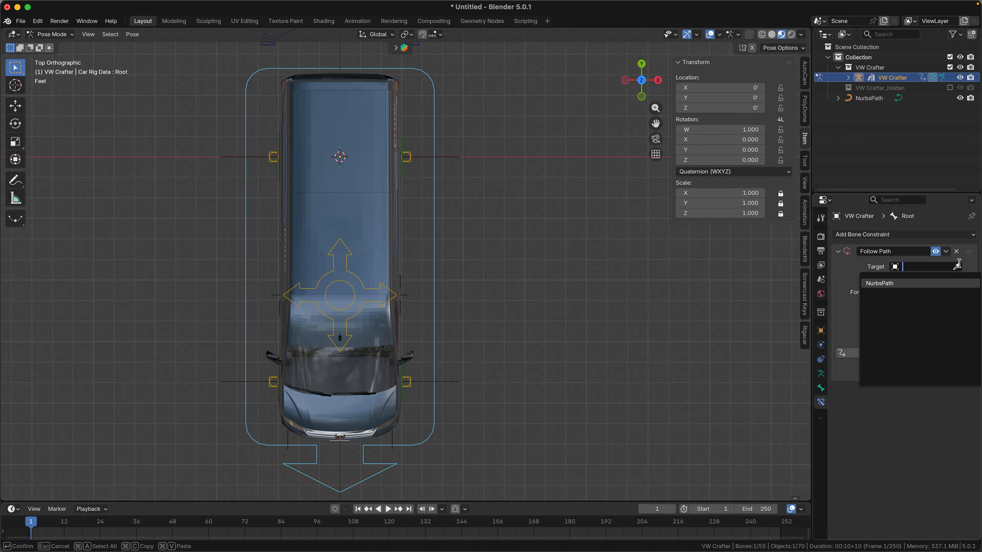
{"action": "left_click", "coordinate": [885, 284]}
Step: Set the Follow Path constraint's forward axis to -Y
{"action": "scroll", "coordinate": [400, 295], "scroll_direction": "down", "scroll_amount": 10}
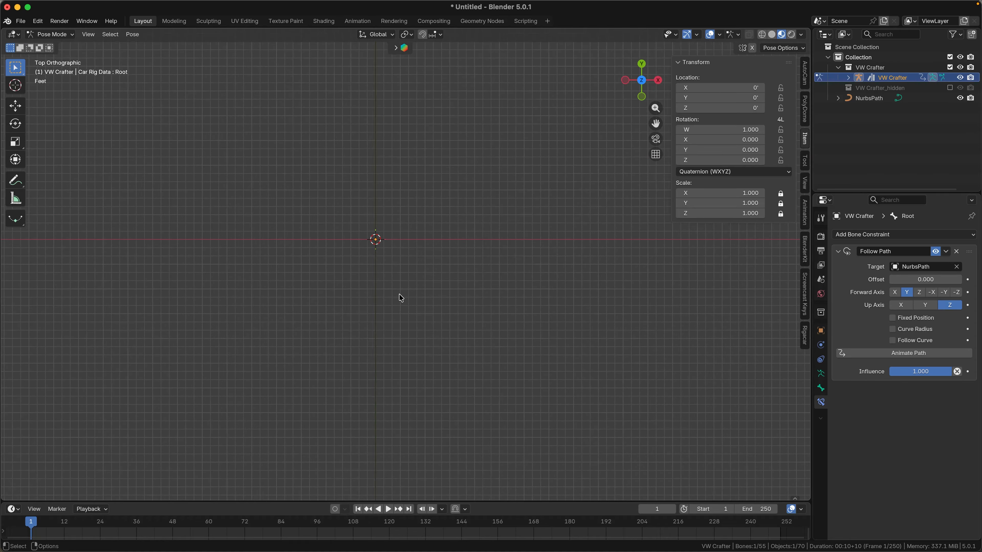
{"action": "scroll", "coordinate": [400, 292], "scroll_direction": "down", "scroll_amount": 2}
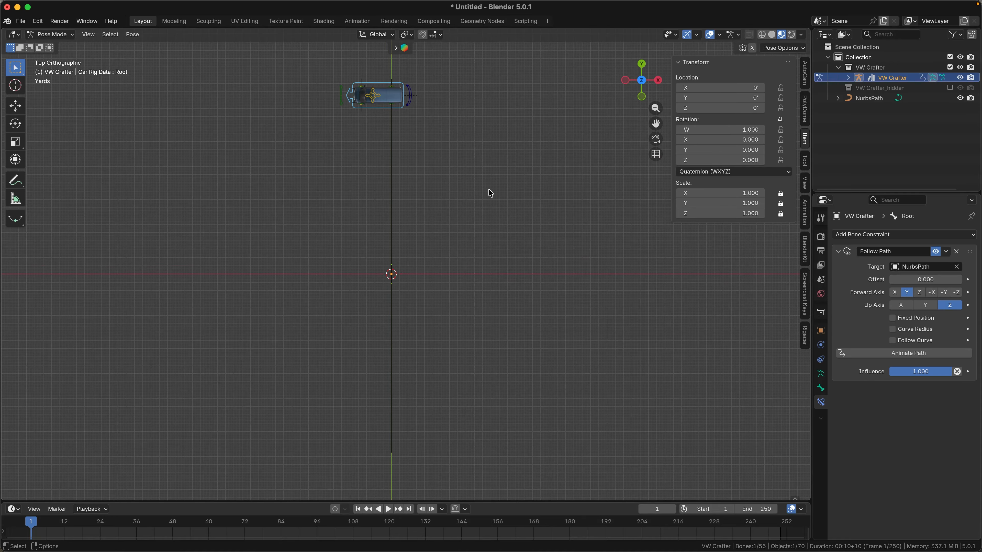
{"action": "left_click", "coordinate": [944, 293]}
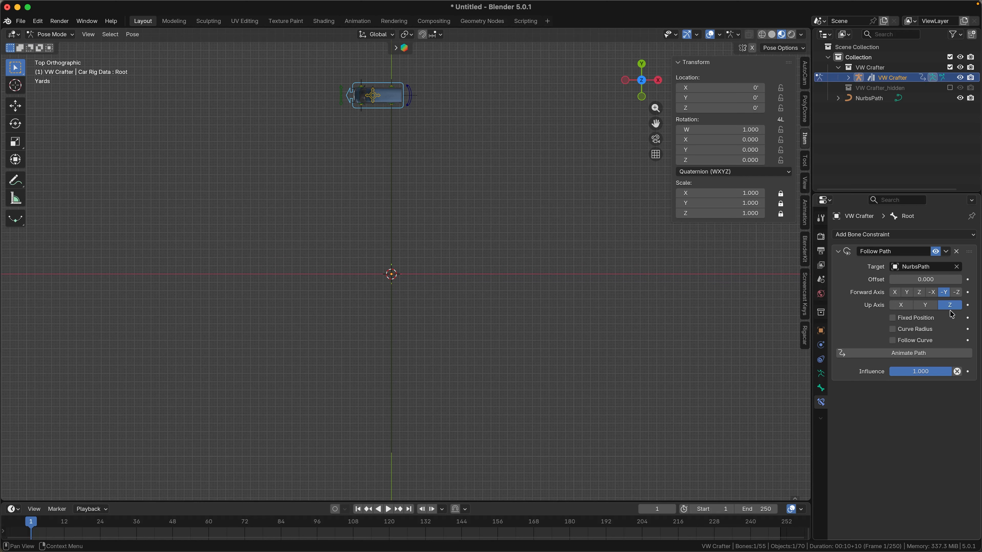
Step: Enable Fixed Position and Follow Curve on the Root bone's Follow Path constraint and check the van's orientation
{"action": "left_click", "coordinate": [922, 318]}
{"action": "left_click", "coordinate": [925, 341]}
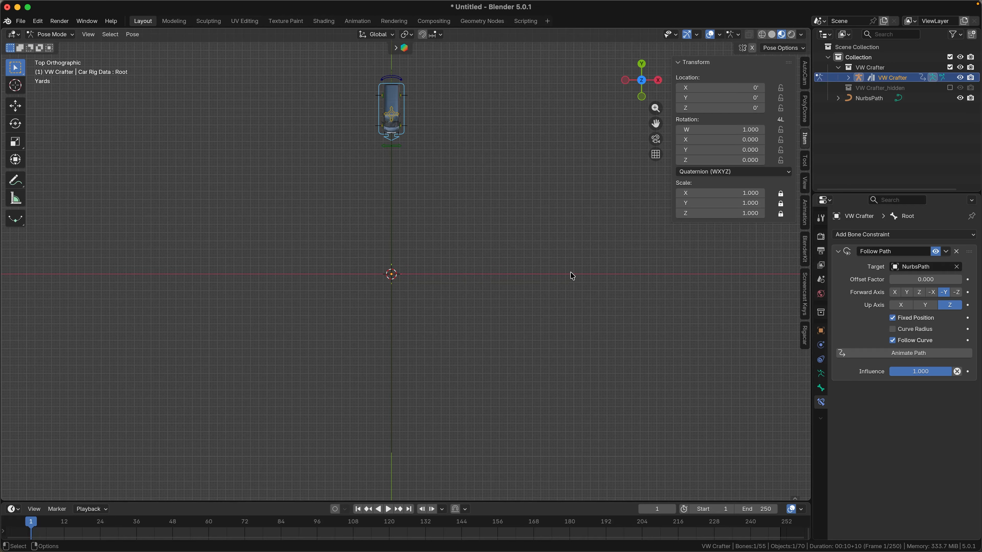
{"action": "scroll", "coordinate": [391, 268], "scroll_direction": "up", "scroll_amount": 4}
{"action": "scroll", "coordinate": [389, 263], "scroll_direction": "down", "scroll_amount": 4}
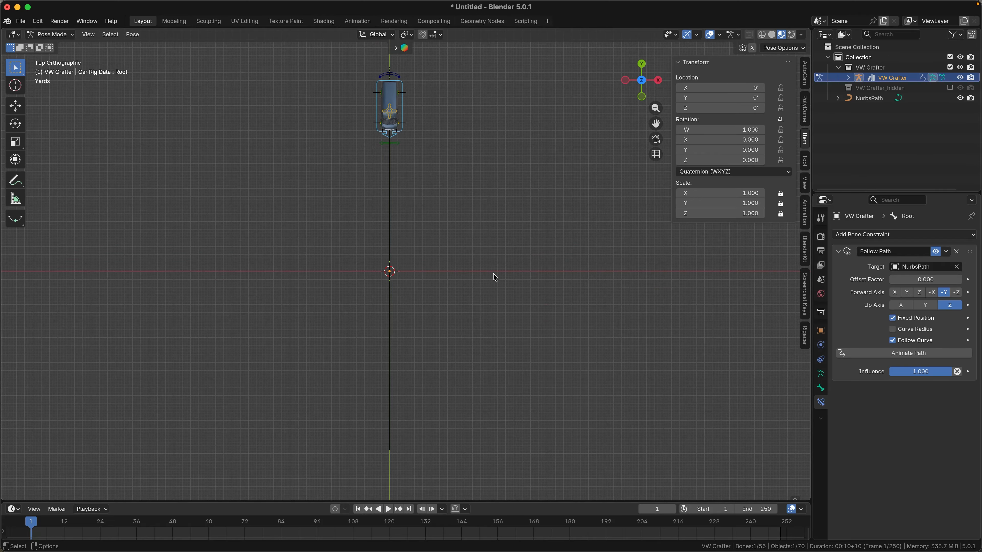
{"action": "middle_click_drag", "start_coordinate": [493, 276], "coordinate": [436, 206]}
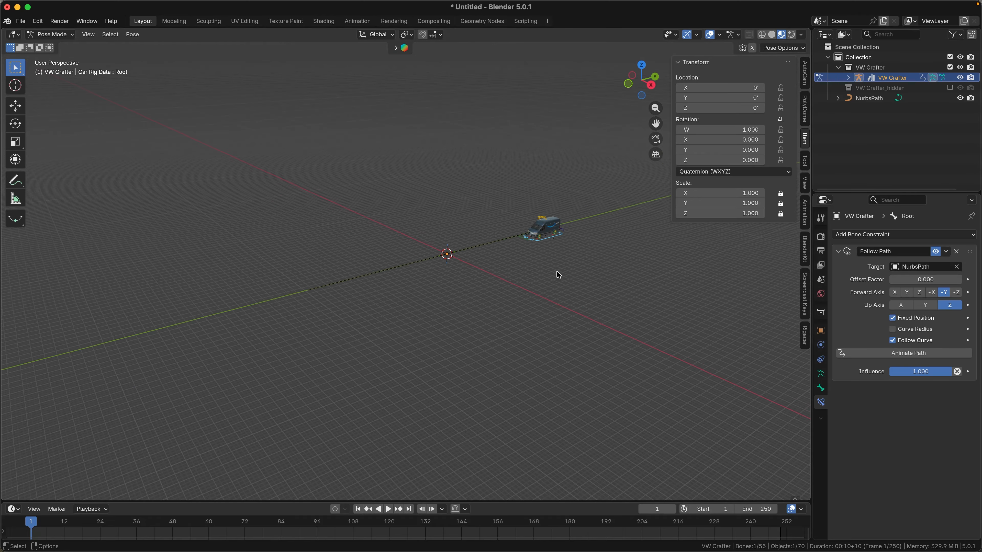
{"action": "scroll", "coordinate": [557, 267], "scroll_direction": "up", "scroll_amount": 3}
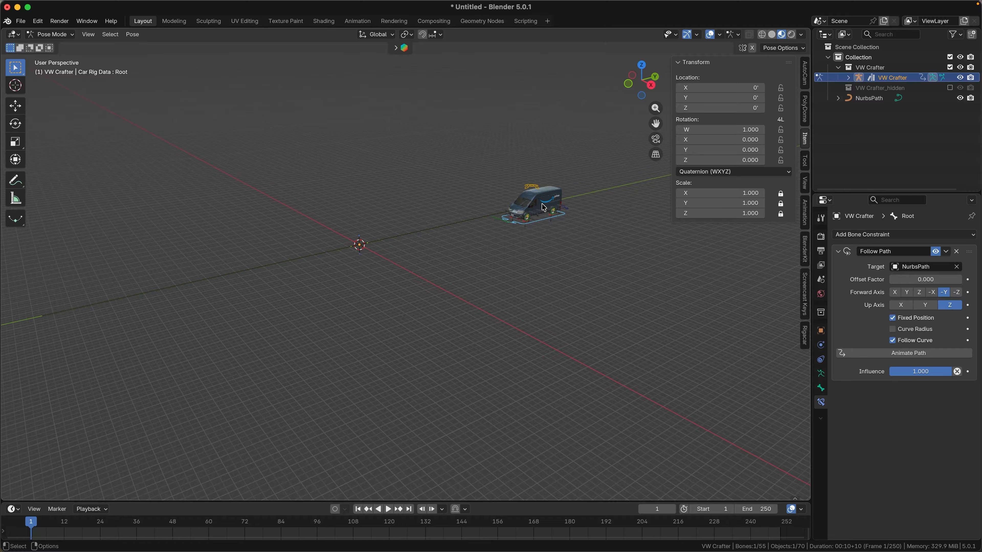
Step: Keyframe the Follow Path constraint's Offset Factor at 0.000 on frame 1
{"action": "left_click", "coordinate": [821, 331]}
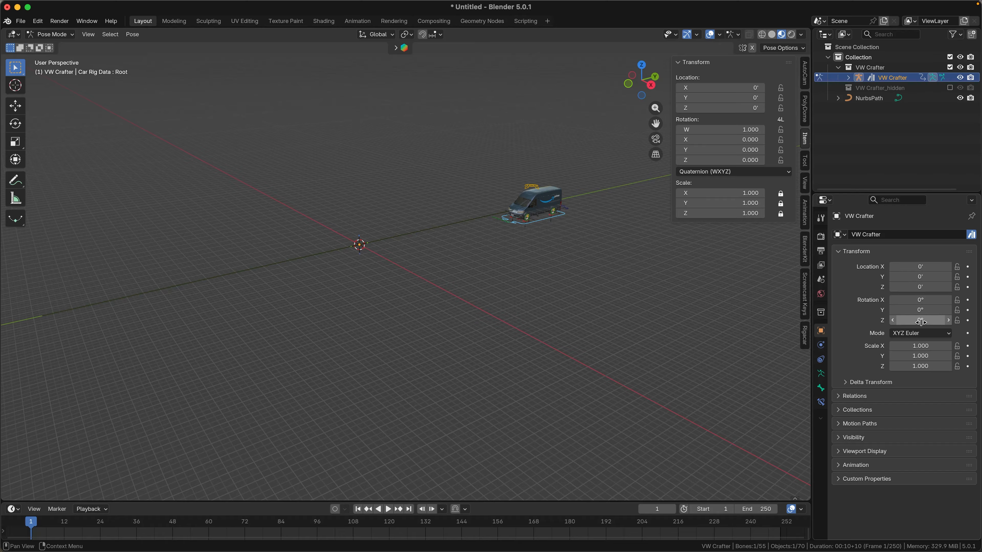
{"action": "left_click", "coordinate": [821, 402]}
{"action": "left_click_drag", "start_coordinate": [934, 280], "coordinate": [889, 280]}
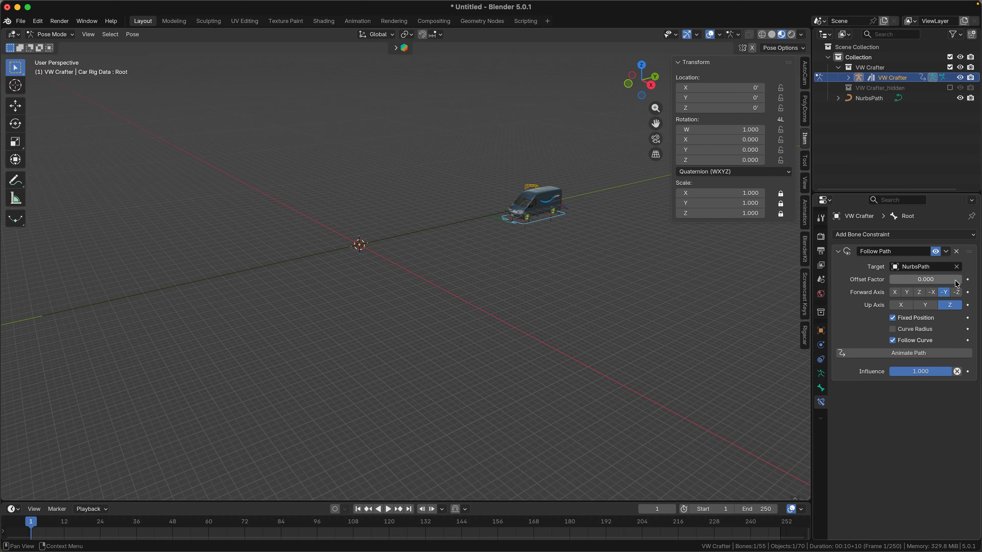
{"action": "left_click", "coordinate": [968, 280]}
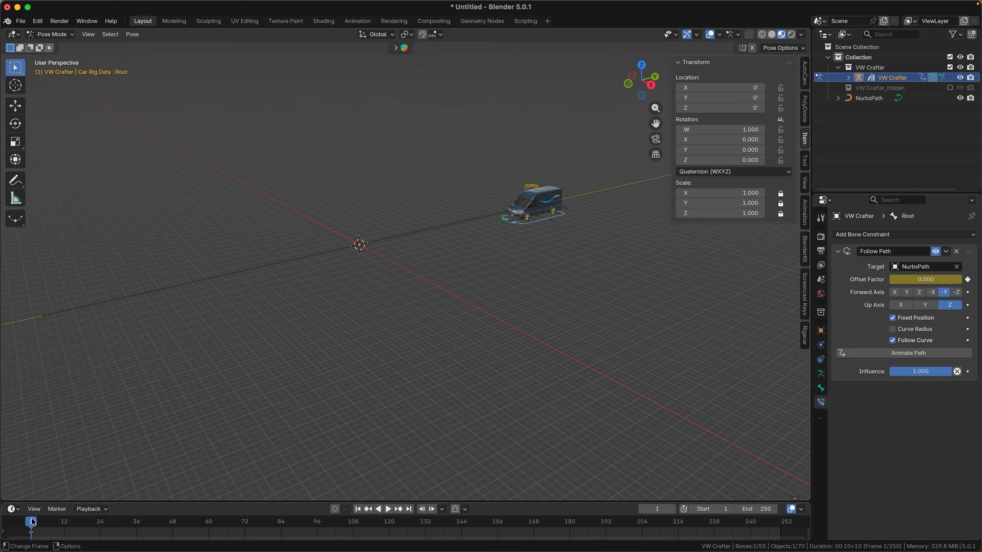
Step: At frame 100, set the Follow Path Offset Factor to 1.000 and keyframe it
{"action": "left_click_drag", "start_coordinate": [33, 522], "coordinate": [330, 523]}
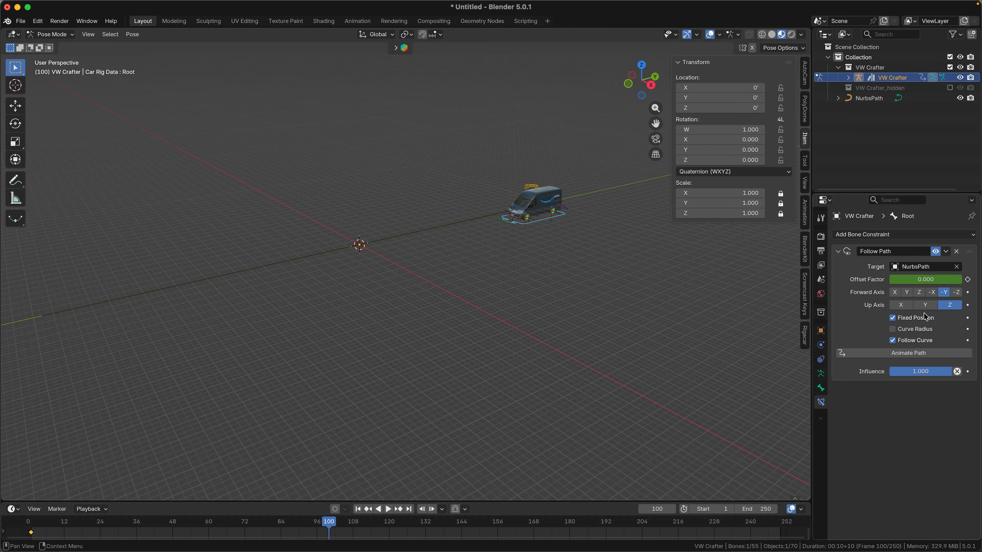
{"action": "left_click_drag", "start_coordinate": [924, 283], "coordinate": [965, 286]}
{"action": "left_click", "coordinate": [967, 279]}
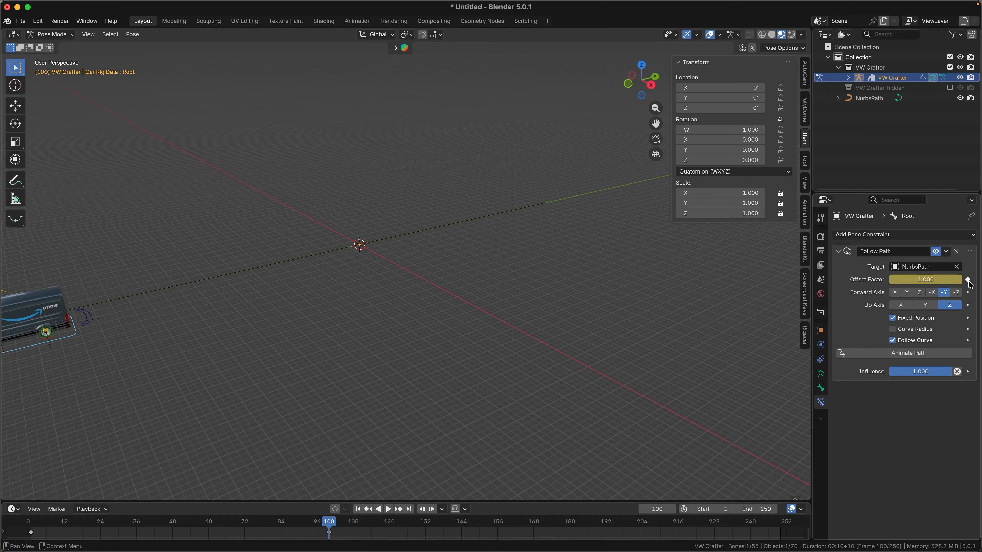
Step: Play the animation from near its start to check the van's movement along the path, and stop it
{"action": "left_click_drag", "start_coordinate": [330, 521], "coordinate": [43, 528]}
{"action": "key", "text": "space"}
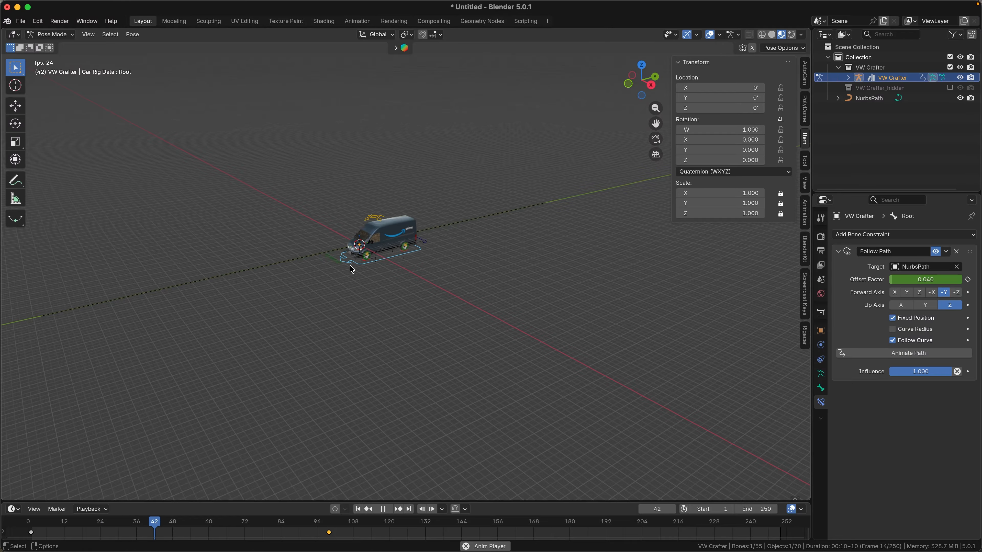
{"action": "key", "text": "space"}
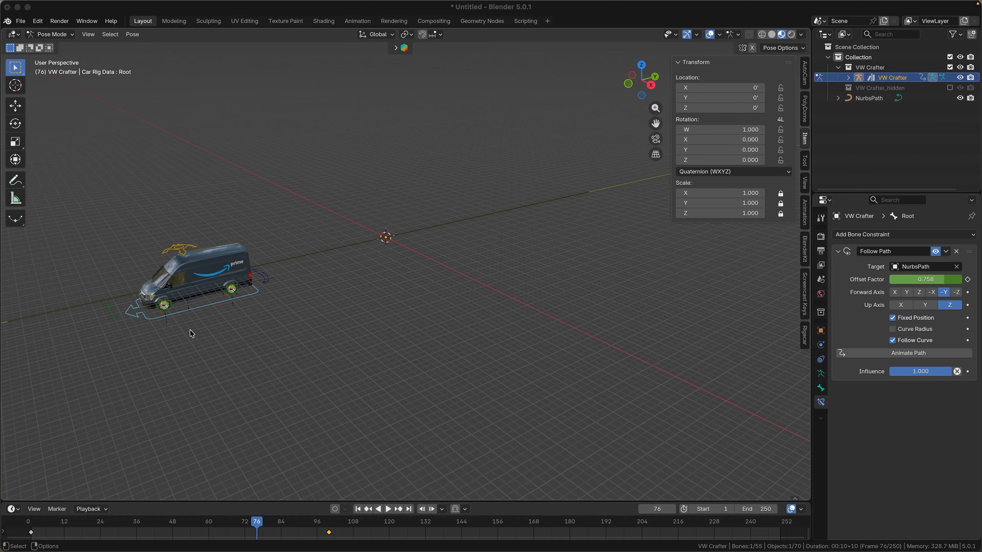
Step: Examine the van's wheels up close while scrubbing through the frames around 73
{"action": "middle_click_drag", "start_coordinate": [191, 334], "coordinate": [350, 314], "text": "shift"}
{"action": "scroll", "coordinate": [338, 328], "scroll_direction": "up", "scroll_amount": 5}
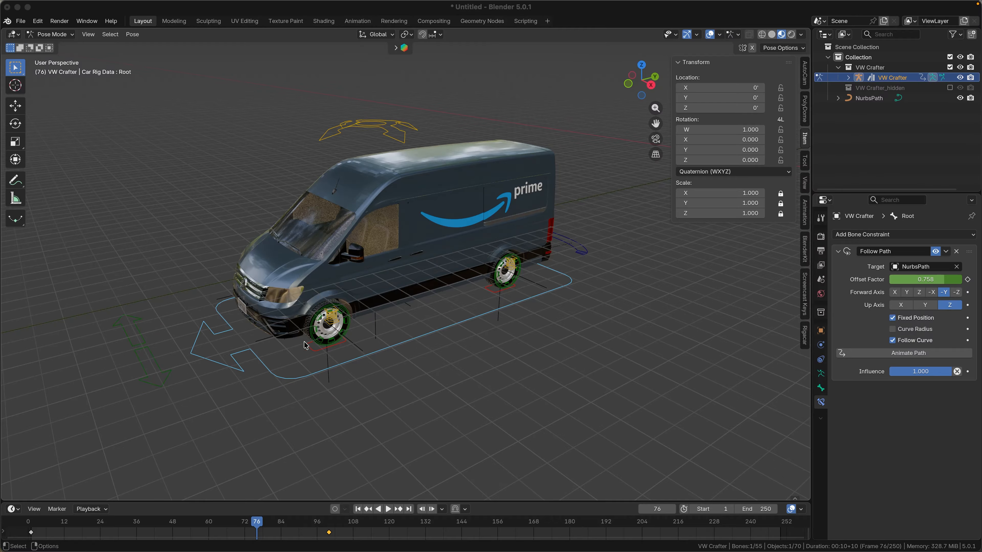
{"action": "left_click", "coordinate": [252, 522]}
{"action": "mouse_move", "coordinate": [252, 522]}
{"action": "left_mouse_down"}
{"action": "mouse_move", "coordinate": [197, 521]}
{"action": "mouse_move", "coordinate": [245, 520]}
{"action": "left_mouse_up"}
{"action": "middle_click_drag", "start_coordinate": [545, 262], "coordinate": [492, 275], "text": "shift"}
{"action": "scroll", "coordinate": [493, 276], "scroll_direction": "up", "scroll_amount": 5}
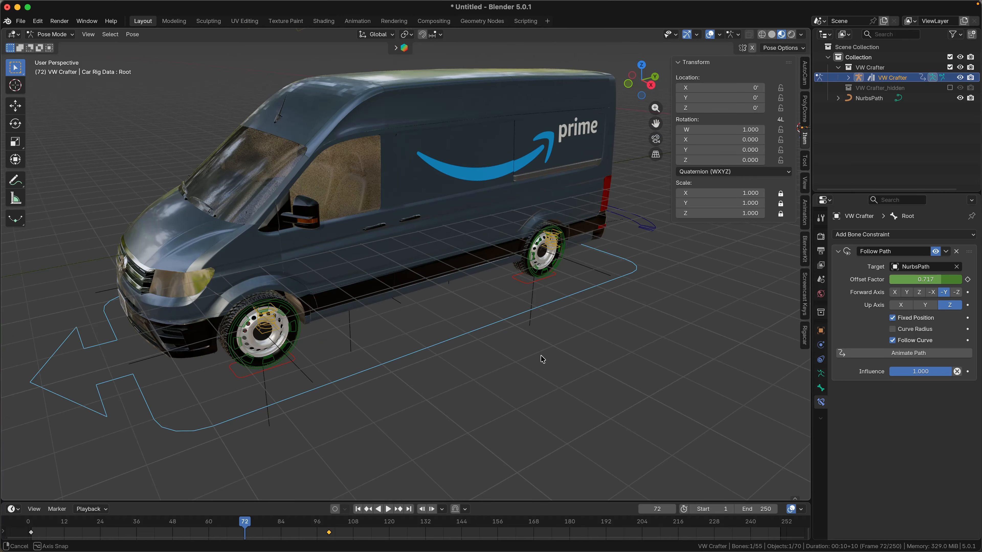
{"action": "middle_click_drag", "start_coordinate": [541, 357], "coordinate": [523, 351]}
{"action": "mouse_move", "coordinate": [252, 529]}
{"action": "left_mouse_down"}
{"action": "mouse_move", "coordinate": [241, 526]}
{"action": "mouse_move", "coordinate": [256, 522]}
{"action": "mouse_move", "coordinate": [249, 522]}
{"action": "left_mouse_up"}
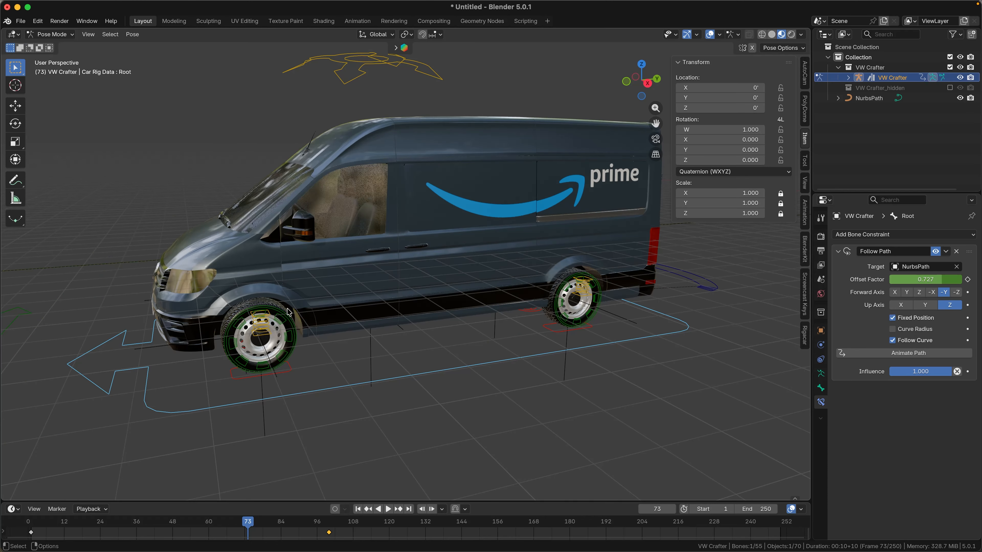
Step: Switch to Object Mode and select the VW Crafter rig
{"action": "left_click", "coordinate": [63, 35]}
{"action": "left_click", "coordinate": [64, 46]}
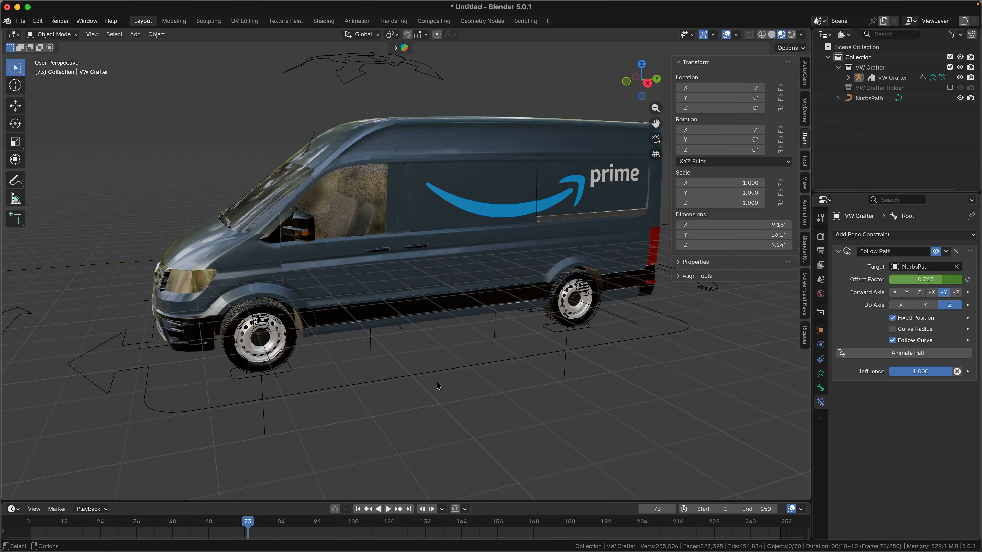
{"action": "left_click", "coordinate": [441, 374]}
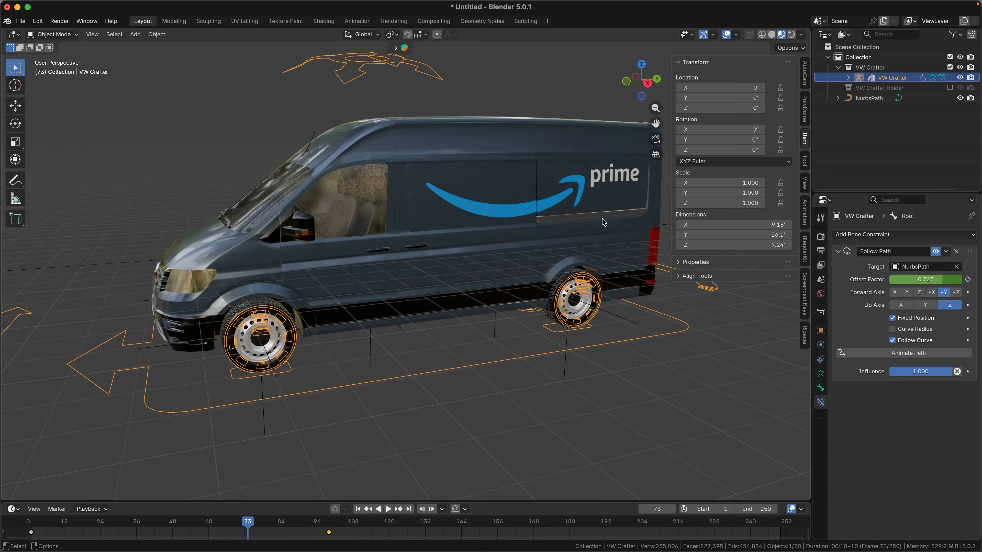
Step: Bake the wheels rotation with Rigacar, using end frame 100 and a keyframe tolerance of 0.01
{"action": "key", "text": "n"}
{"action": "key", "text": "n"}
{"action": "left_click", "coordinate": [805, 339]}
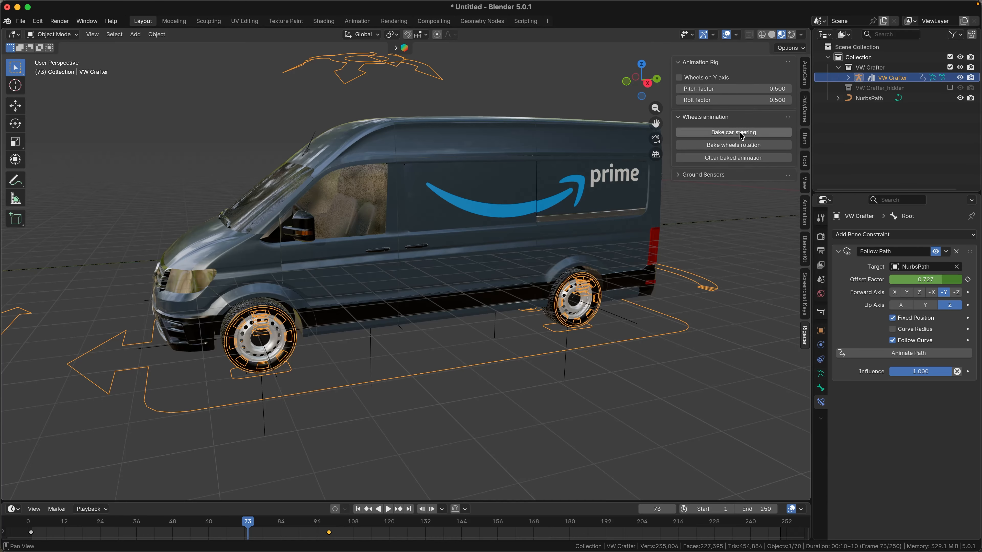
{"action": "left_click", "coordinate": [716, 146]}
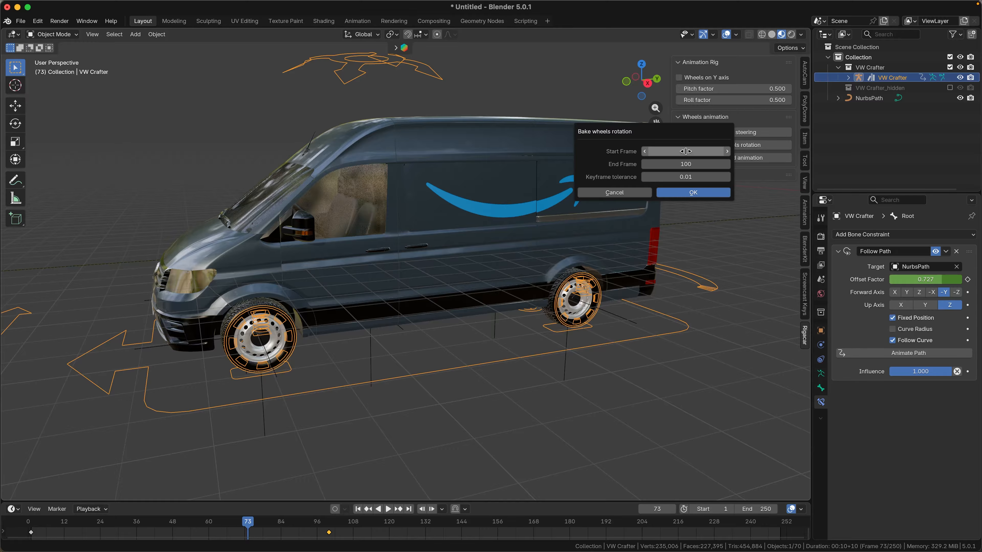
{"action": "left_click", "coordinate": [695, 193]}
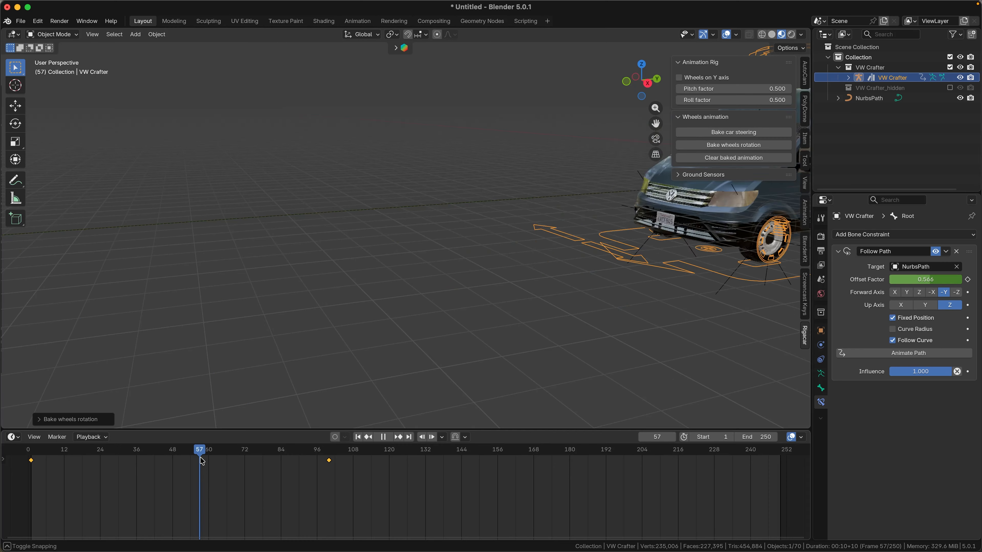
Step: Scrub the timeline around frame 77 and examine whether the rear wheel rotates
{"action": "left_click_drag", "start_coordinate": [201, 460], "coordinate": [262, 471]}
{"action": "scroll", "coordinate": [388, 314], "scroll_direction": "up", "scroll_amount": 6}
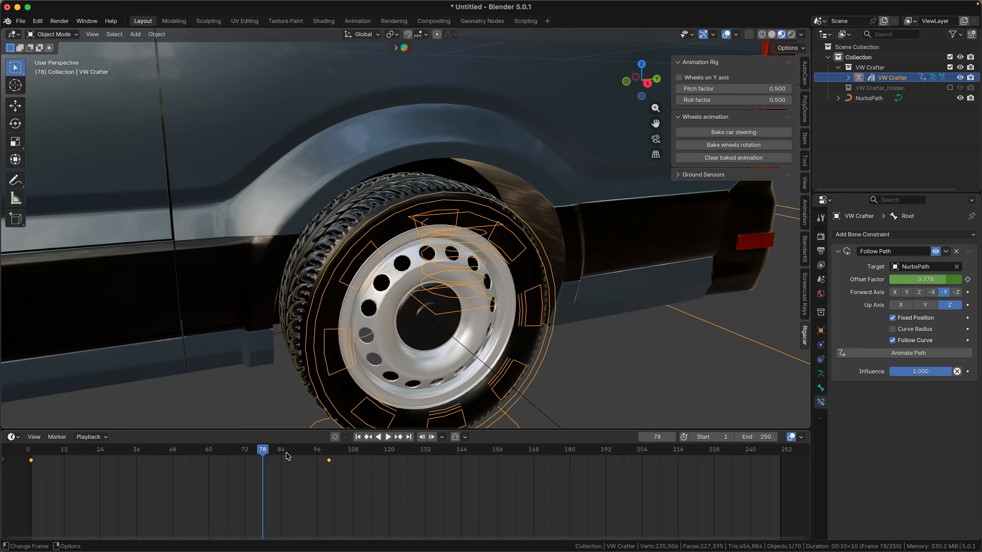
{"action": "mouse_move", "coordinate": [263, 451]}
{"action": "left_mouse_down"}
{"action": "mouse_move", "coordinate": [255, 453]}
{"action": "mouse_move", "coordinate": [261, 457]}
{"action": "left_mouse_up"}
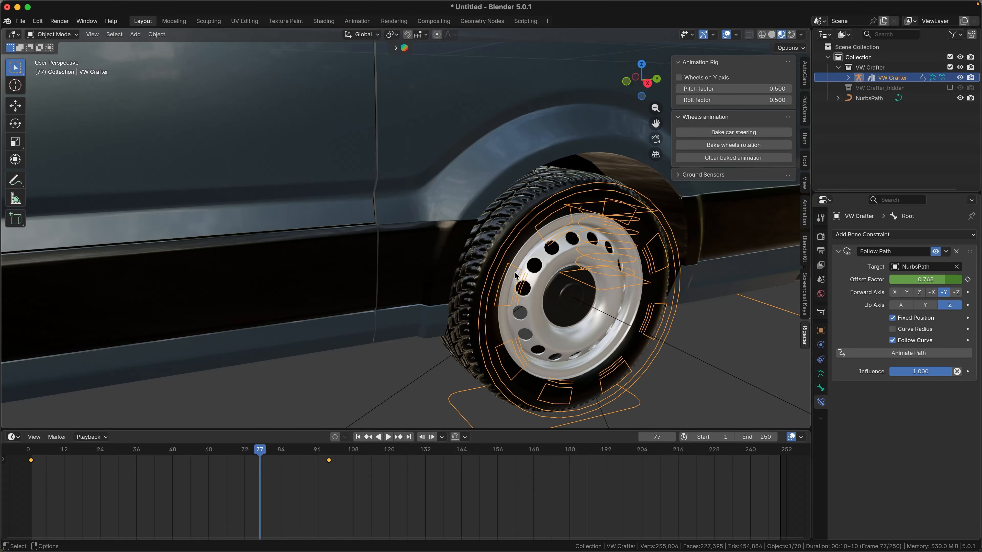
{"action": "scroll", "coordinate": [522, 286], "scroll_direction": "down", "scroll_amount": 3}
{"action": "middle_click_drag", "start_coordinate": [530, 294], "coordinate": [457, 288], "text": "shift"}
{"action": "middle_click_drag", "start_coordinate": [614, 370], "coordinate": [581, 356]}
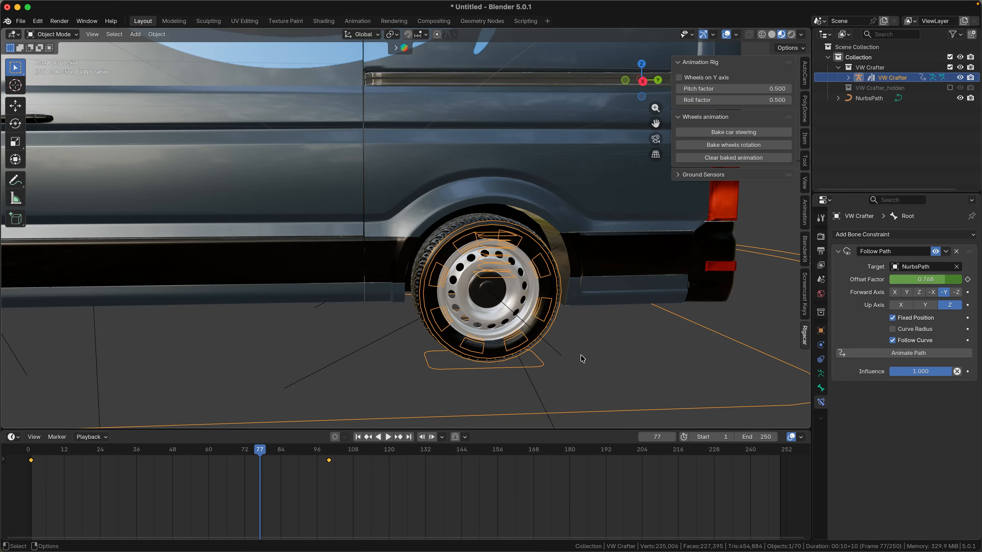
{"action": "key", "text": "Tab"}
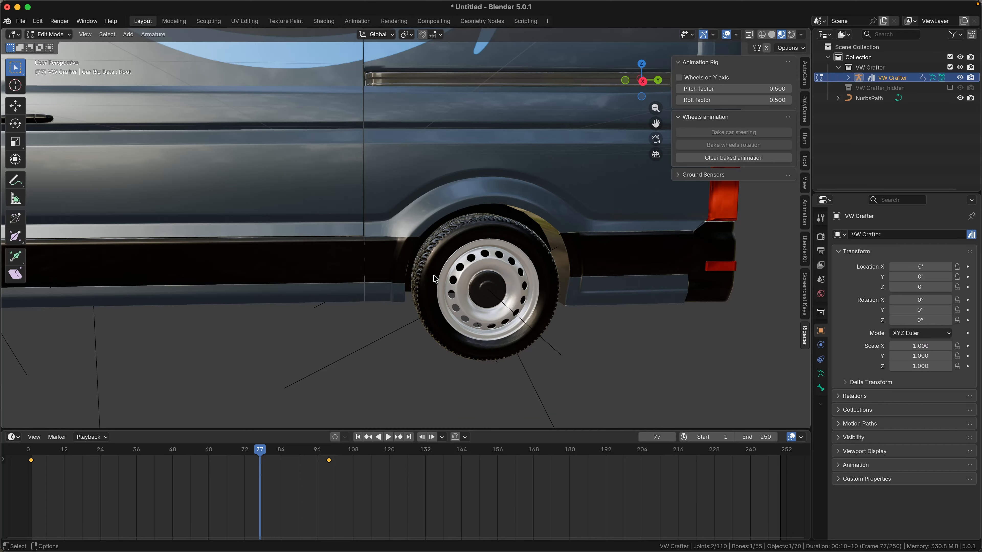
{"action": "left_click", "coordinate": [54, 34]}
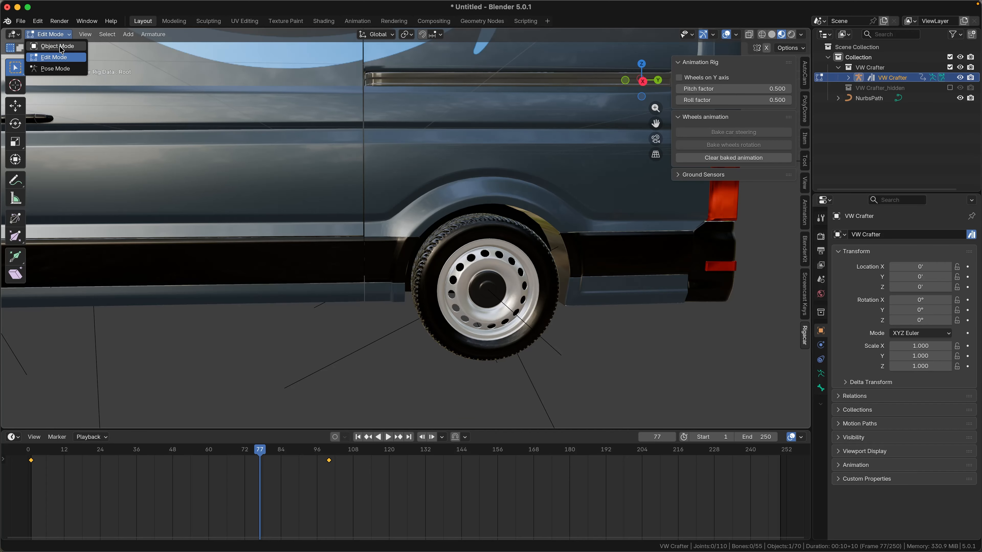
{"action": "left_click", "coordinate": [46, 38]}
Step: Switch to wireframe shading, select the rear wheel's tire mesh and enter Edit Mode on it
{"action": "left_click", "coordinate": [419, 296]}
{"action": "key", "text": "shift+z"}
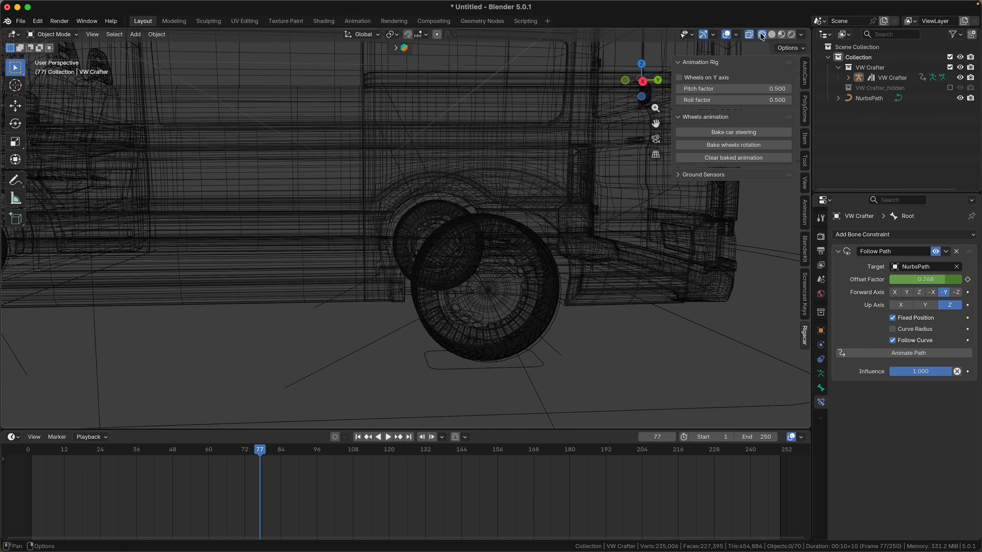
{"action": "left_click", "coordinate": [426, 299]}
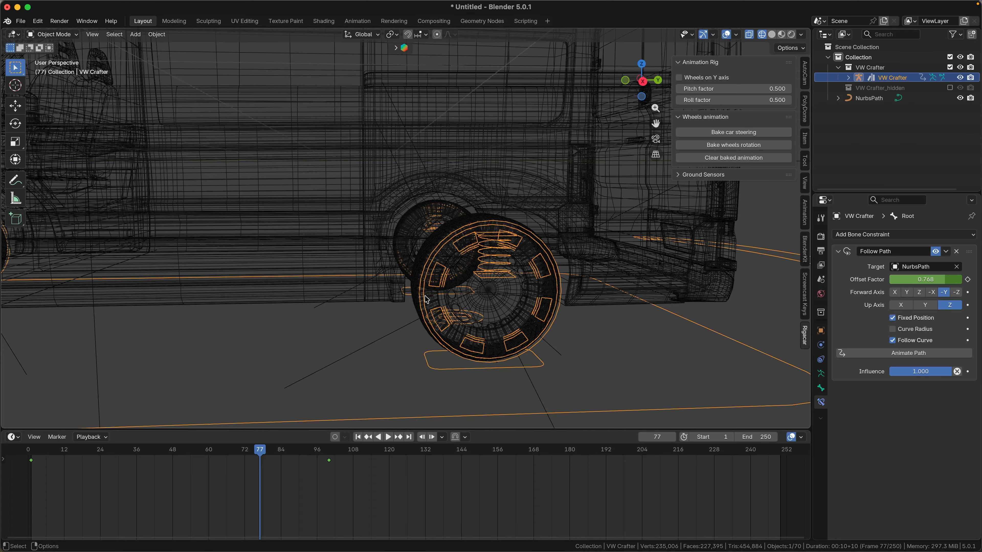
{"action": "left_click", "coordinate": [419, 268]}
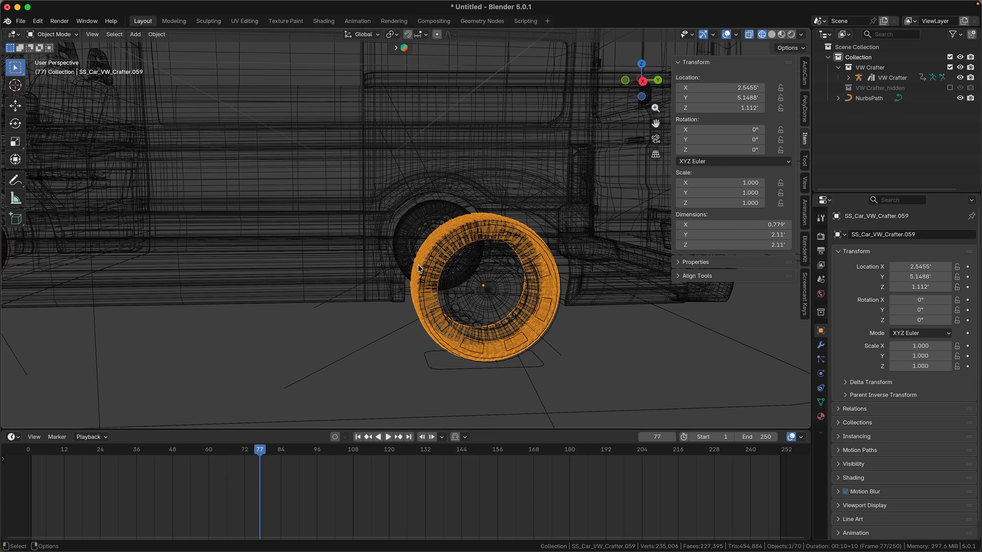
{"action": "left_click", "coordinate": [52, 34]}
{"action": "left_click", "coordinate": [46, 57]}
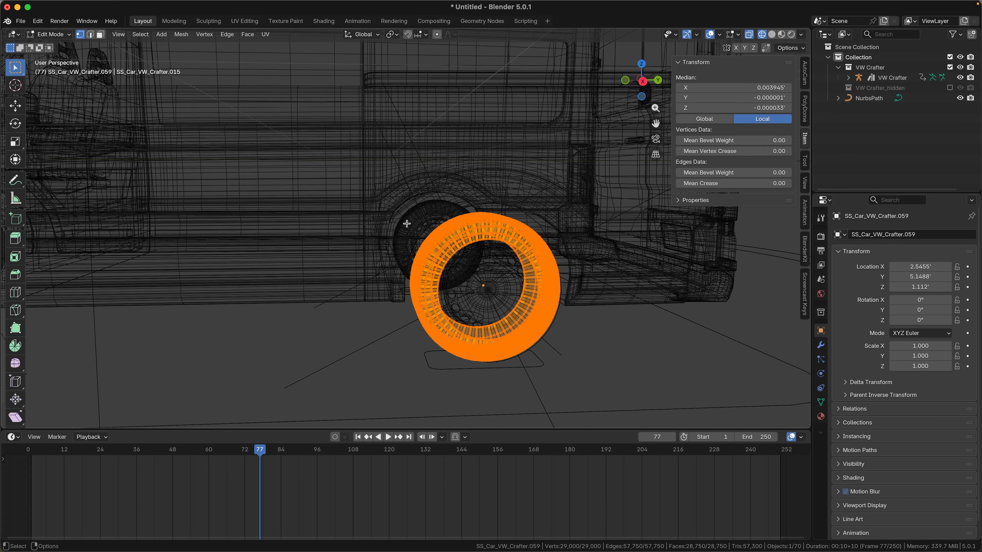
Step: In face select mode, select a short segment of faces on the side of the tire nearest the van's front
{"action": "left_click", "coordinate": [405, 353]}
{"action": "left_click_drag", "start_coordinate": [407, 275], "coordinate": [446, 297]}
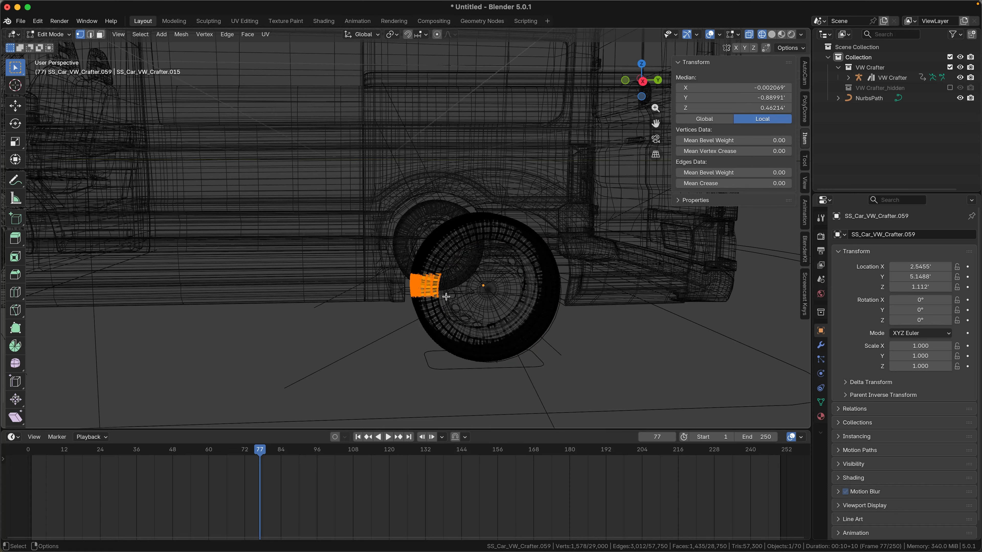
{"action": "left_click", "coordinate": [100, 34]}
{"action": "left_click", "coordinate": [341, 359]}
{"action": "left_click_drag", "start_coordinate": [399, 275], "coordinate": [452, 320]}
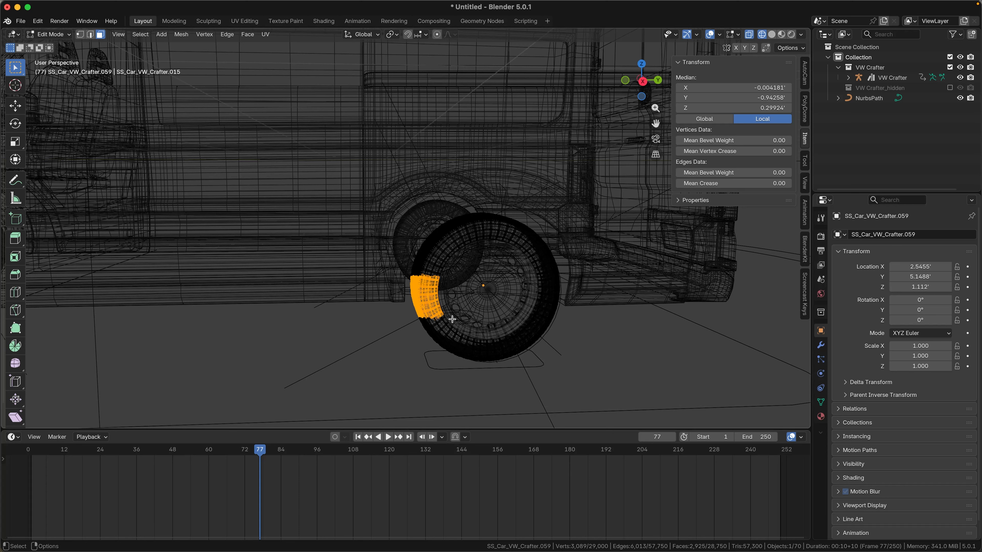
Step: Add a second material slot with a new white material and assign it to the selected tire faces
{"action": "left_click", "coordinate": [821, 416]}
{"action": "left_click", "coordinate": [971, 235]}
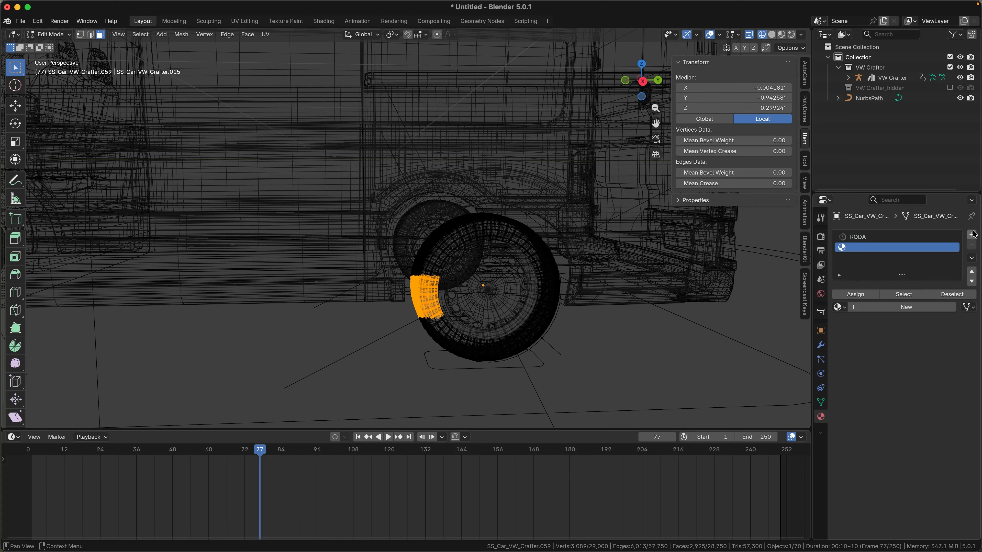
{"action": "left_click", "coordinate": [908, 307]}
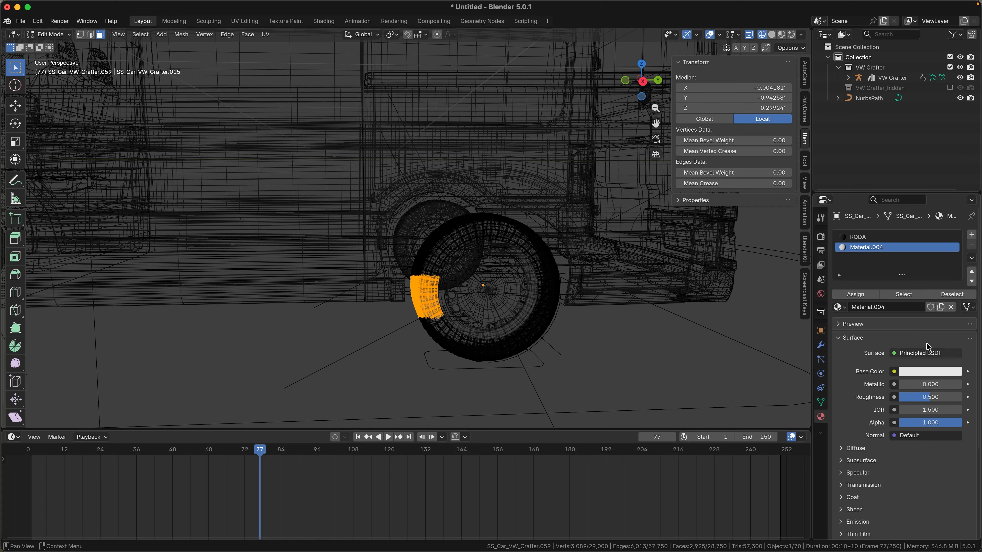
{"action": "left_click", "coordinate": [857, 297]}
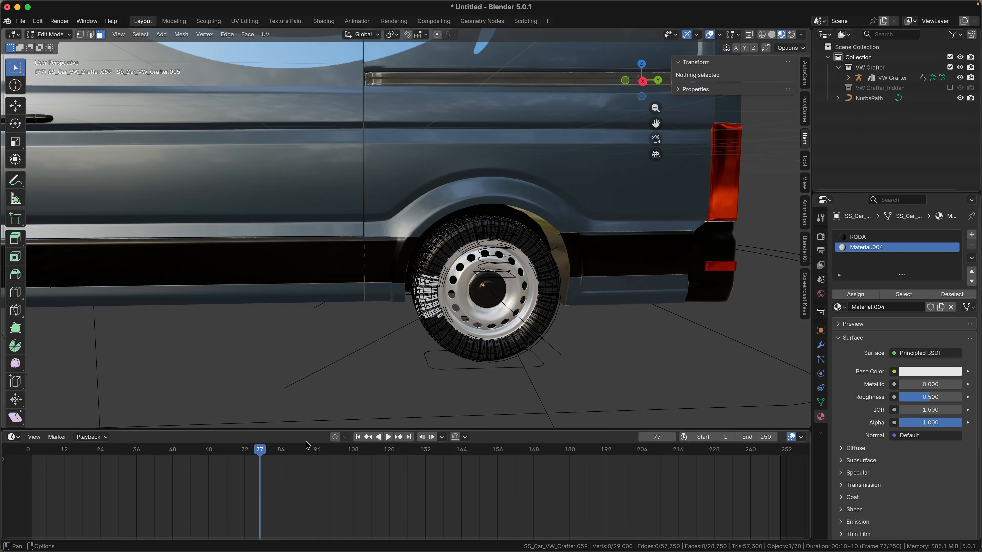
Step: Move to frame 78 and check the rear wheel's rotation by its white tire segment
{"action": "left_click_drag", "start_coordinate": [260, 453], "coordinate": [263, 454]}
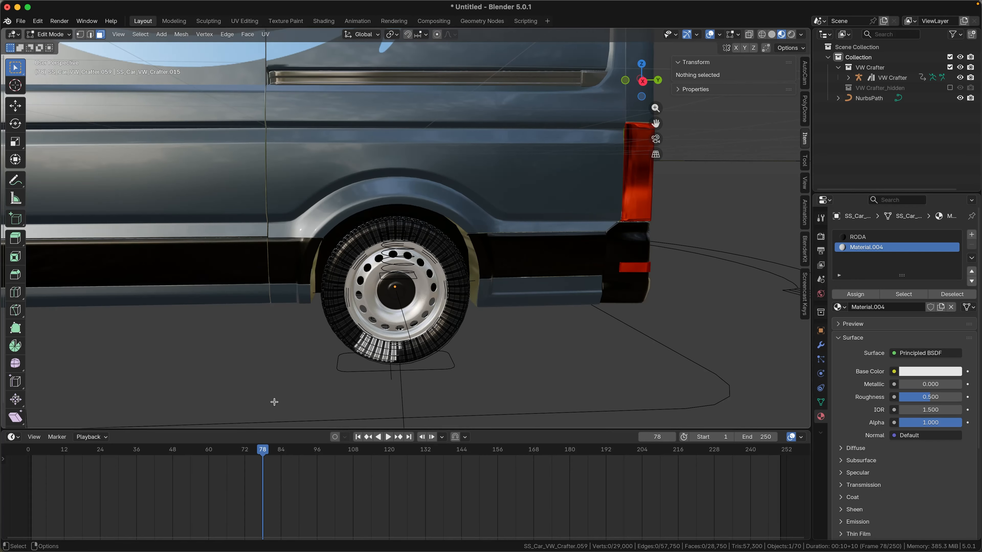
{"action": "scroll", "coordinate": [274, 401], "scroll_direction": "down", "scroll_amount": 5}
{"action": "middle_click_drag", "start_coordinate": [273, 373], "coordinate": [407, 309], "text": "shift"}
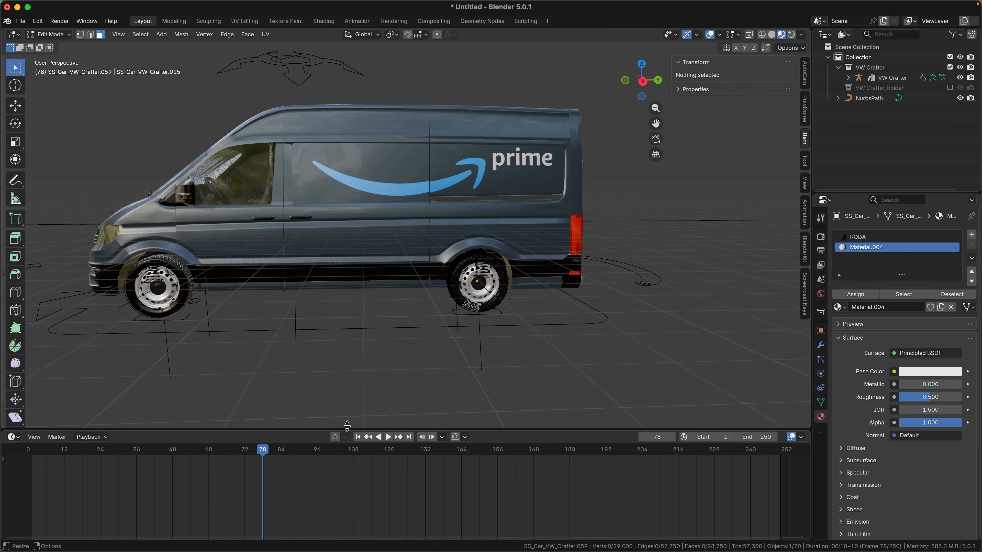
Step: Move to frame 71, leave Edit Mode and remove the added white material slot from the rear tire
{"action": "left_click_drag", "start_coordinate": [266, 450], "coordinate": [242, 450]}
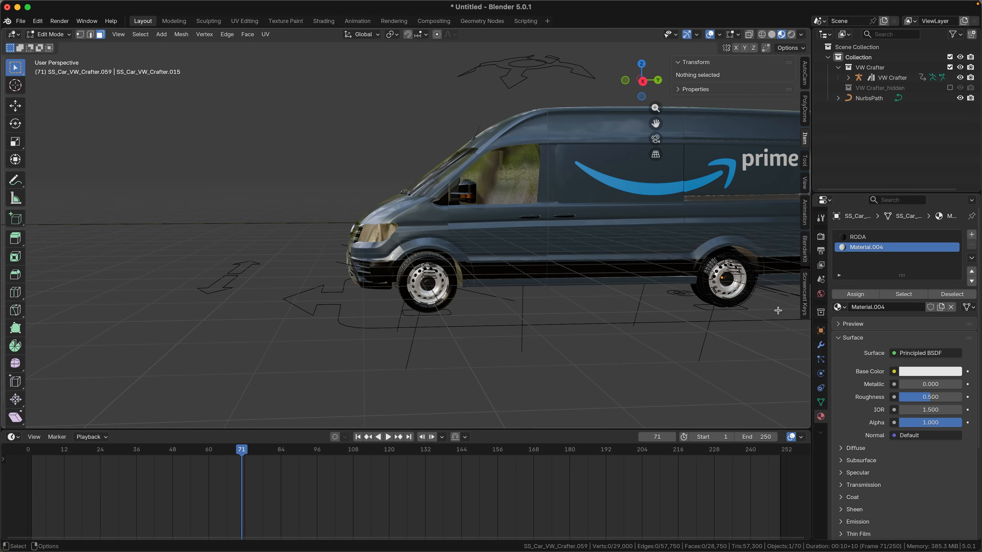
{"action": "key", "text": "Tab"}
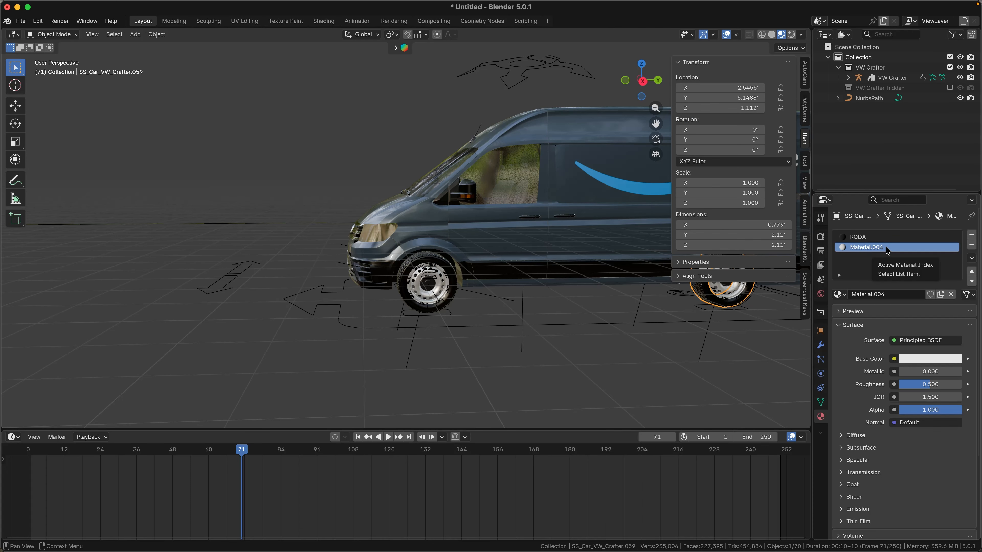
{"action": "left_click", "coordinate": [971, 245]}
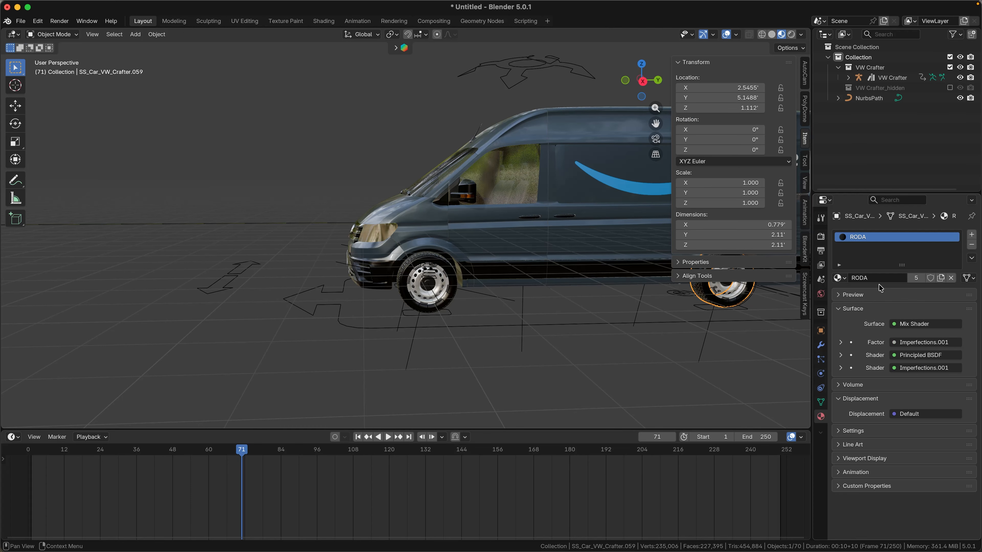
{"action": "middle_click_drag", "start_coordinate": [681, 349], "coordinate": [453, 341], "text": "shift"}
{"action": "scroll", "coordinate": [494, 296], "scroll_direction": "up", "scroll_amount": 5}
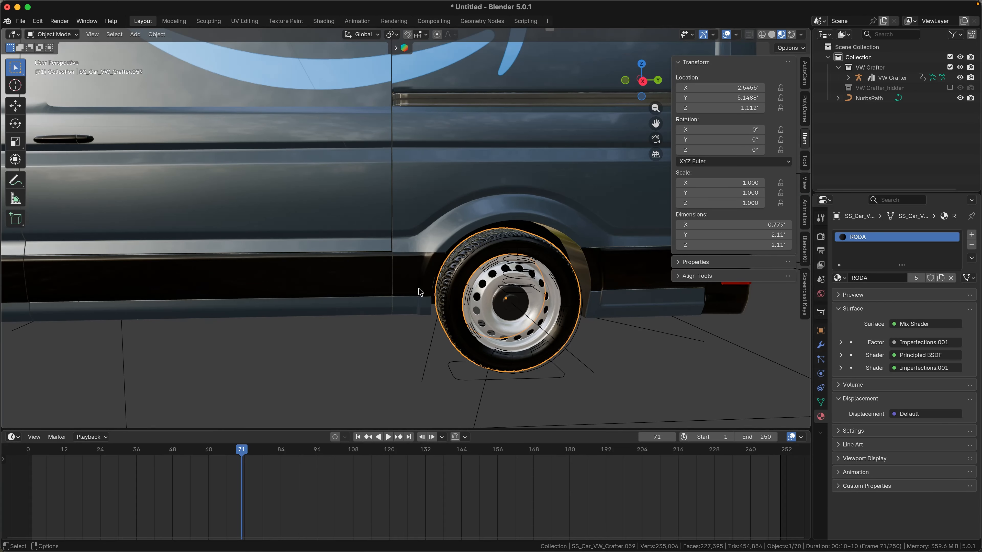
Step: Scrub to frame 90 and back to frame 60 to review the van's motion along the straight path
{"action": "scroll", "coordinate": [455, 307], "scroll_direction": "down", "scroll_amount": 3}
{"action": "scroll", "coordinate": [455, 304], "scroll_direction": "down", "scroll_amount": 8}
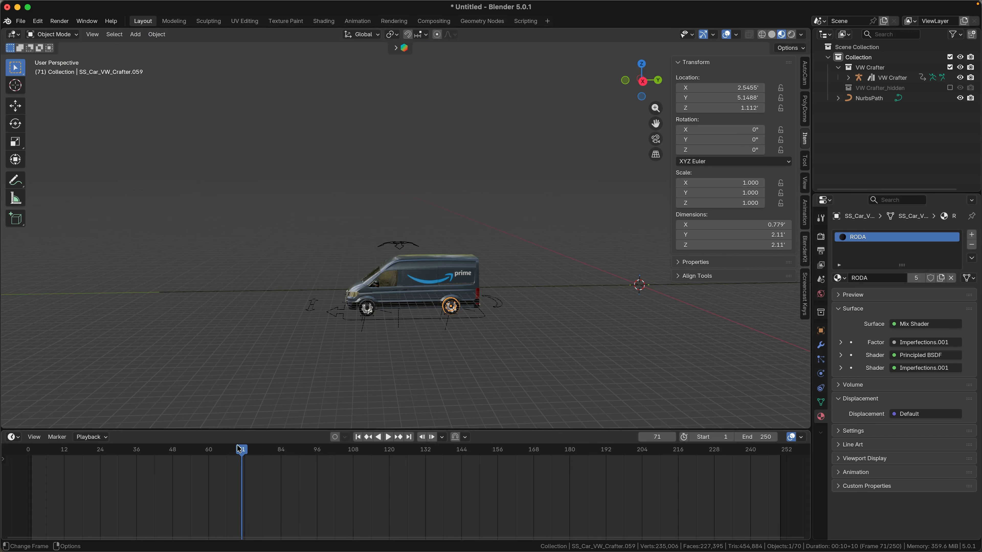
{"action": "left_click_drag", "start_coordinate": [239, 449], "coordinate": [299, 449]}
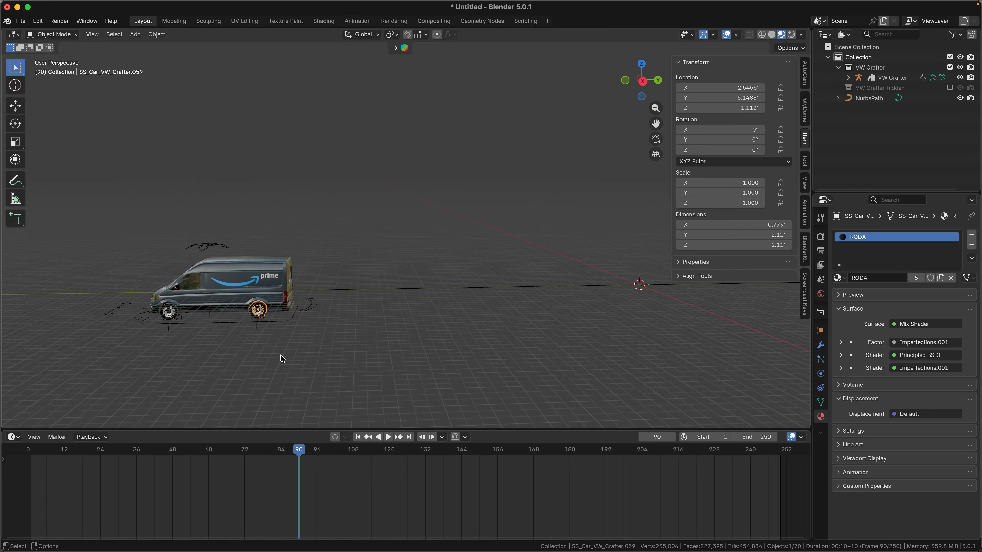
{"action": "left_click", "coordinate": [257, 320]}
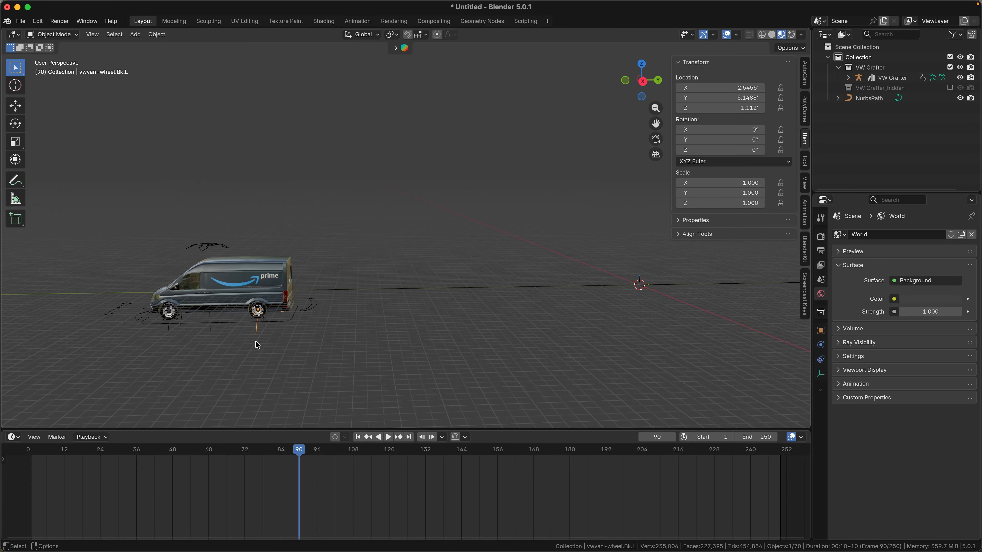
{"action": "left_click_drag", "start_coordinate": [300, 449], "coordinate": [209, 458]}
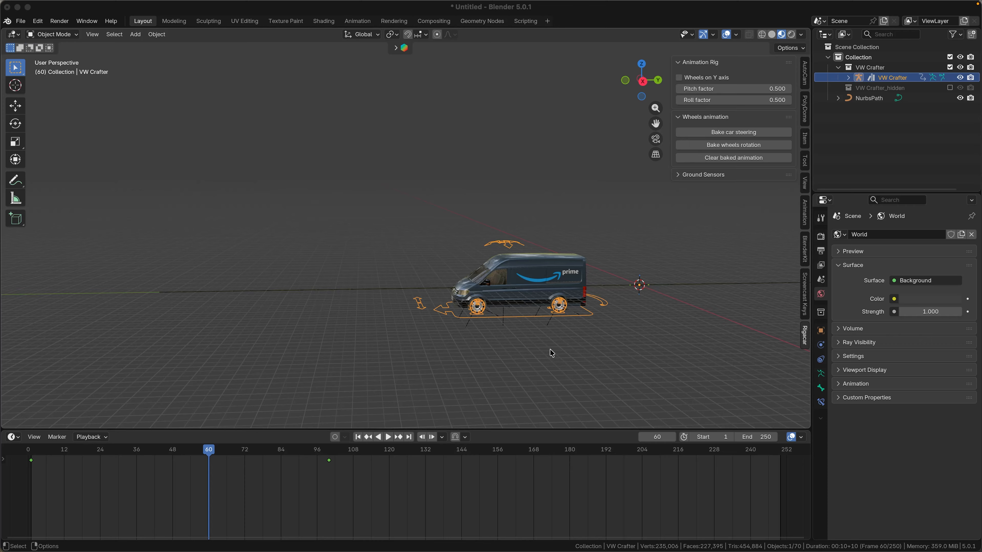
Step: Select the VW Crafter rig, clear its baked steering and wheels animation, and scrub the timeline back to frame 44
{"action": "left_click", "coordinate": [550, 350]}
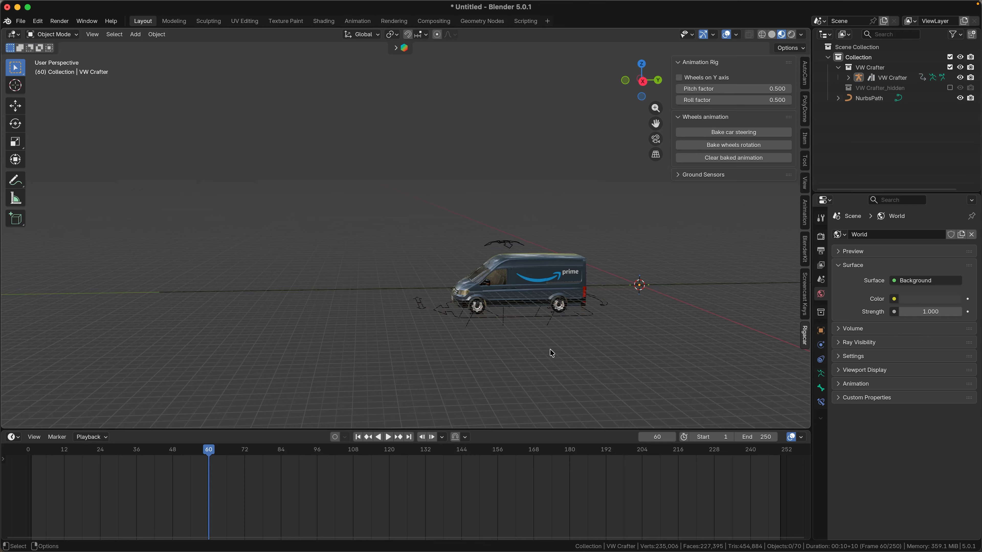
{"action": "left_click", "coordinate": [515, 317]}
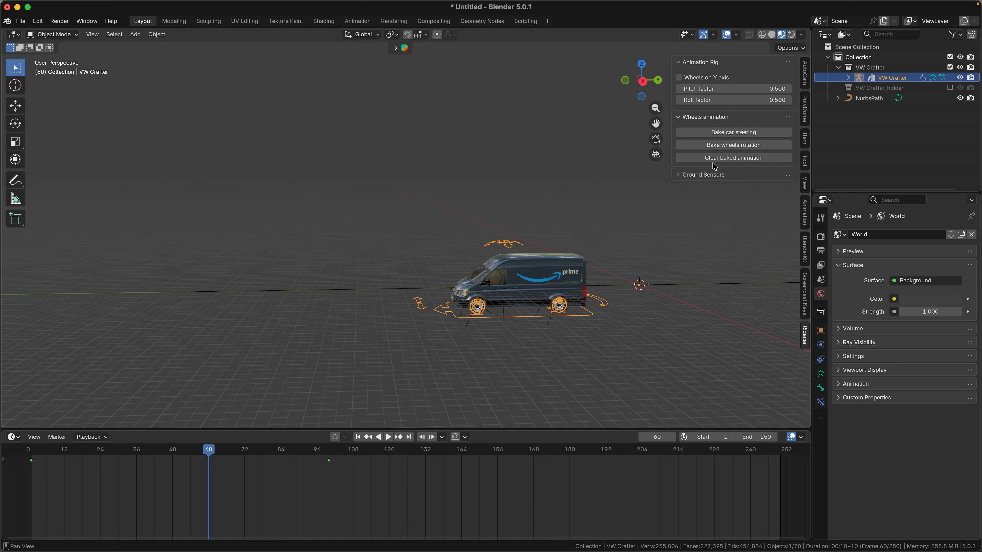
{"action": "left_click", "coordinate": [730, 158]}
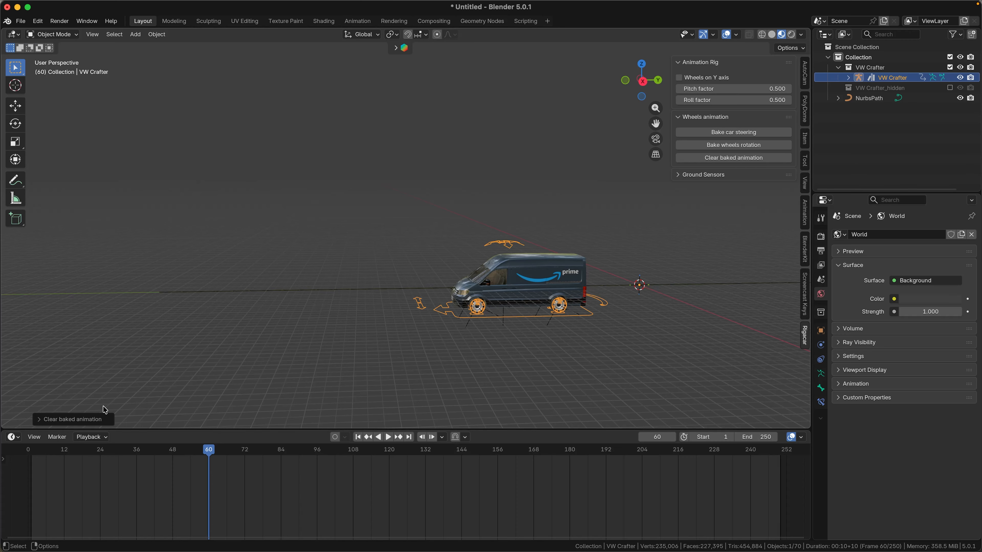
{"action": "left_click", "coordinate": [83, 420]}
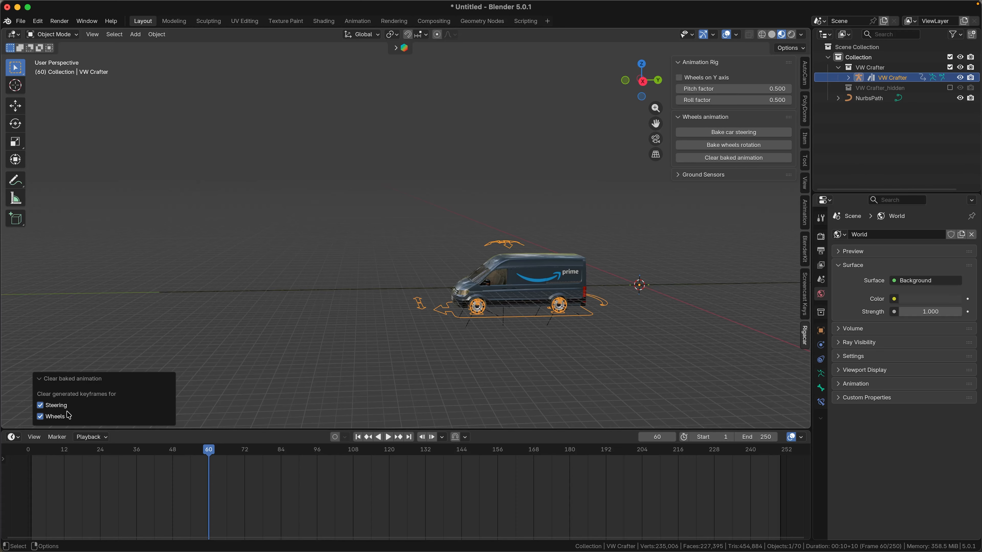
{"action": "left_click_drag", "start_coordinate": [205, 452], "coordinate": [298, 452]}
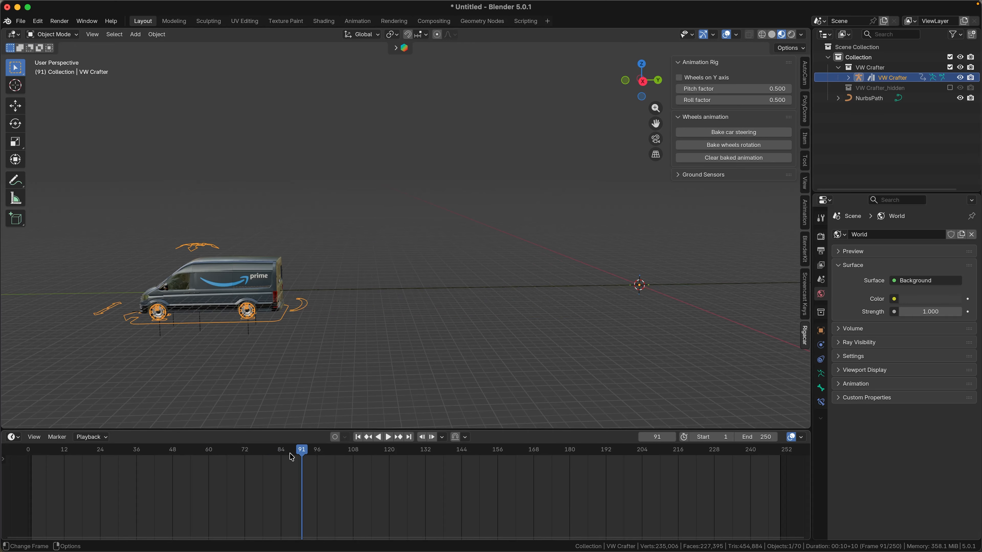
{"action": "left_click_drag", "start_coordinate": [300, 453], "coordinate": [160, 452]}
Step: Edit the NURBS path from the top view and move the control point on the -Y side of the origin about -36.8' in X
{"action": "left_click", "coordinate": [343, 291]}
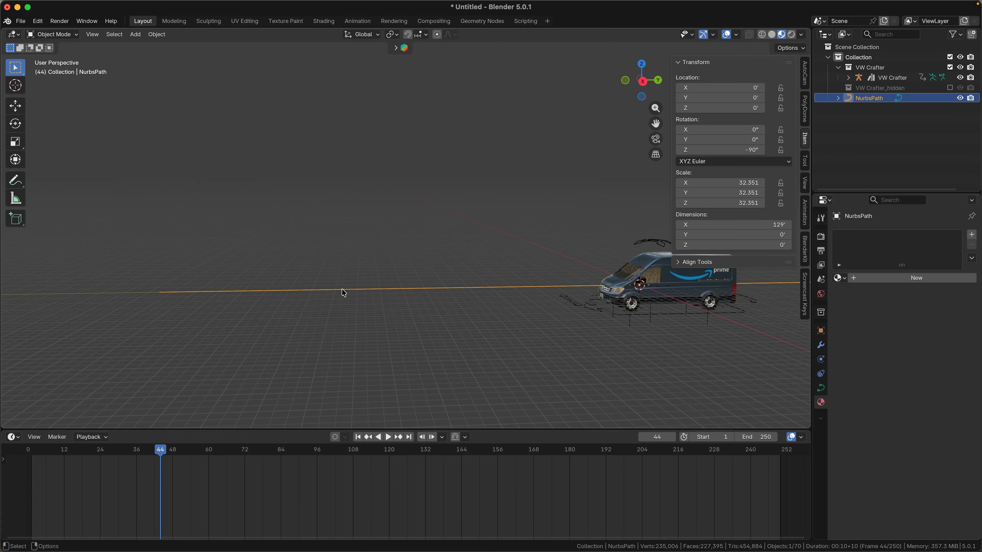
{"action": "key", "text": "KP_7"}
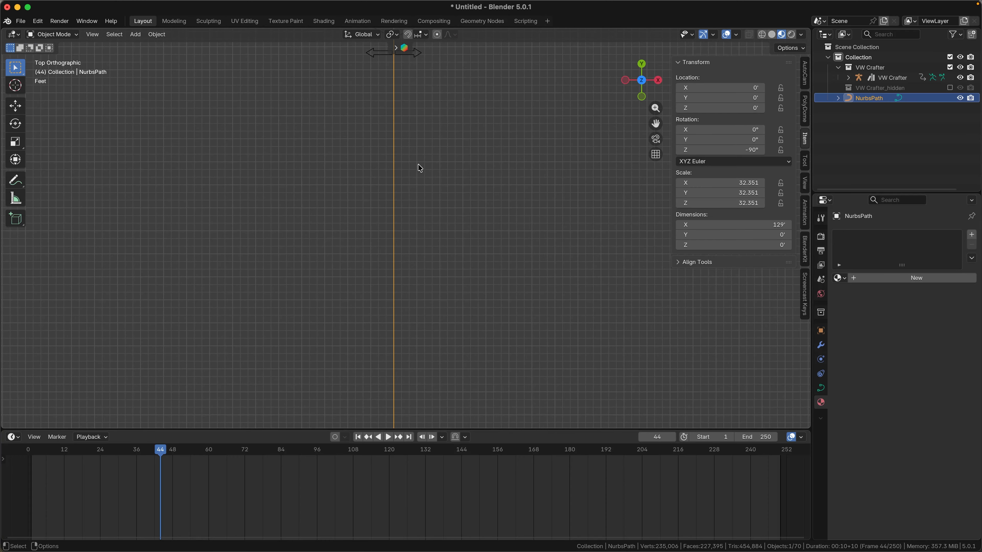
{"action": "left_click", "coordinate": [71, 35]}
{"action": "left_click", "coordinate": [62, 58]}
{"action": "left_click_drag", "start_coordinate": [338, 157], "coordinate": [444, 205]}
{"action": "key", "text": "g"}
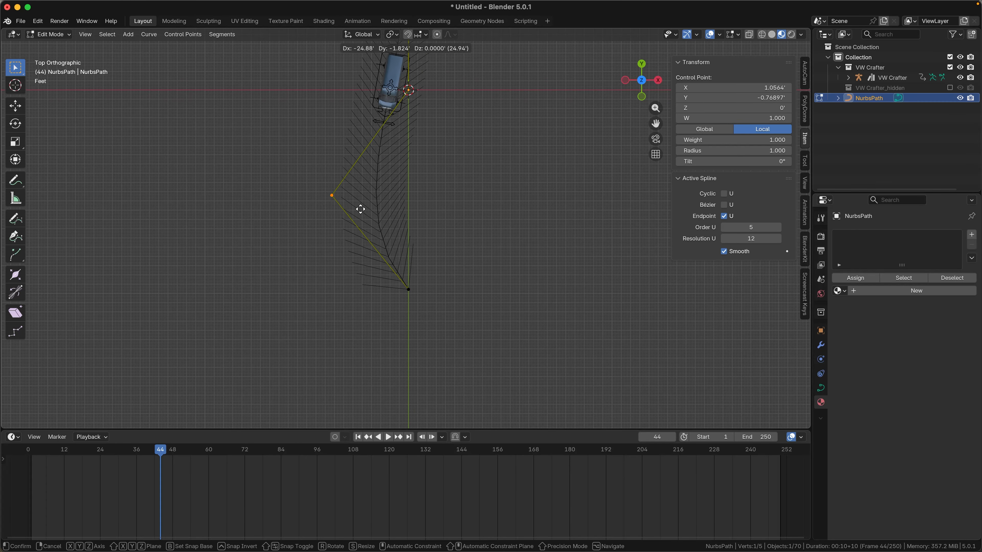
{"action": "left_click", "coordinate": [327, 206]}
Step: Bend the +Y half of the path by moving its inner control point toward +X and its end point toward -X and +Y
{"action": "middle_click_drag", "start_coordinate": [515, 120], "coordinate": [434, 361], "text": "shift"}
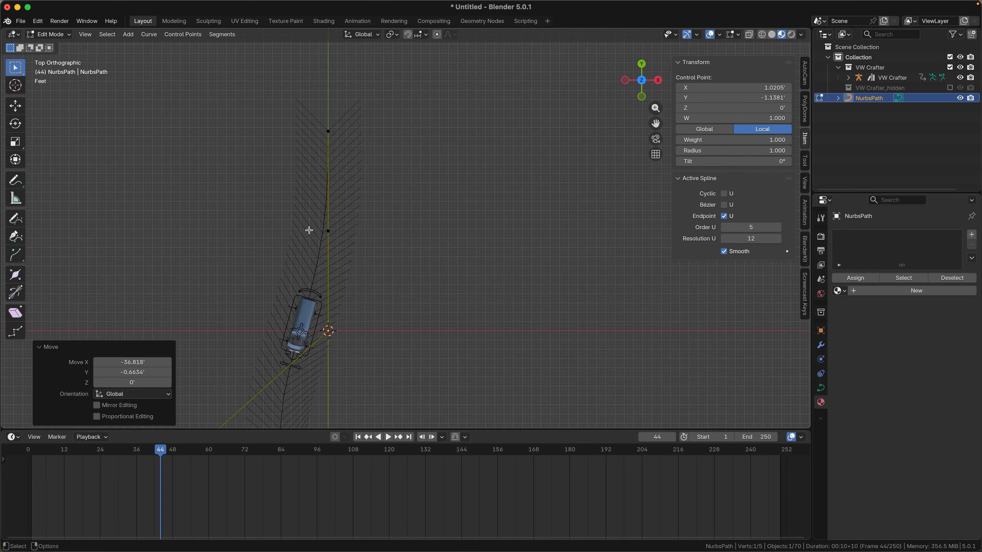
{"action": "left_click_drag", "start_coordinate": [303, 217], "coordinate": [365, 252]}
{"action": "key", "text": "g"}
{"action": "left_click", "coordinate": [438, 241]}
{"action": "left_click_drag", "start_coordinate": [309, 110], "coordinate": [341, 136]}
{"action": "key", "text": "g"}
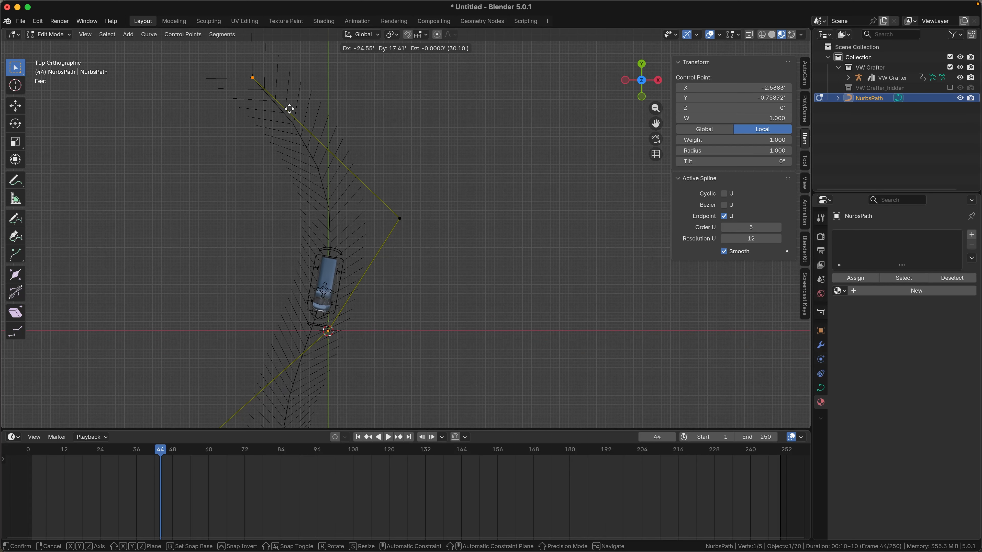
{"action": "left_click", "coordinate": [271, 103]}
Step: Move the path's inner control point on the +Y side another 6.1364' in X and -12.605' in Y
{"action": "left_click_drag", "start_coordinate": [449, 186], "coordinate": [374, 276]}
{"action": "key", "text": "g"}
{"action": "left_click", "coordinate": [412, 350]}
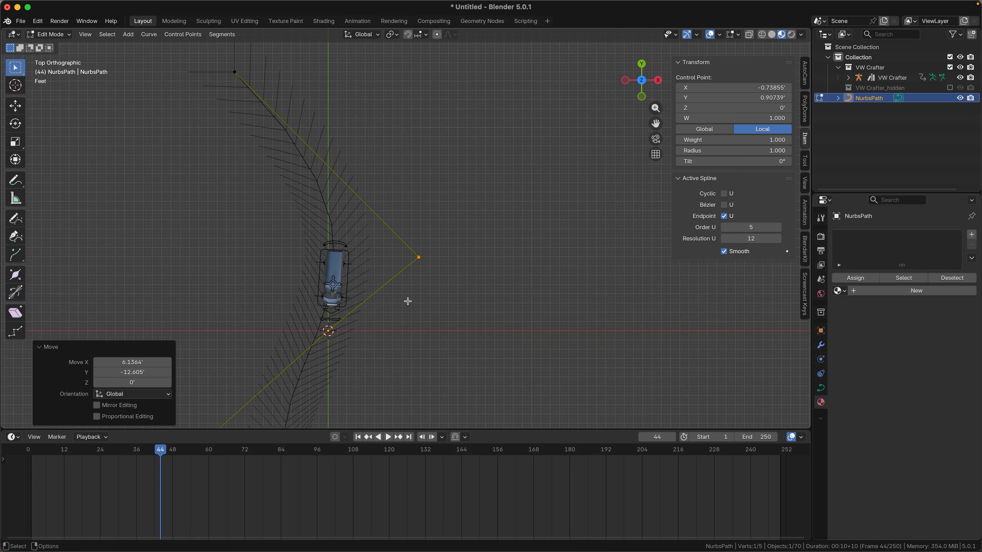
Step: Leave Edit Mode, select the VW Crafter rig and bake car steering for frames 1 to 100, rotation factor 1.00, keyframe tolerance 0.01
{"action": "scroll", "coordinate": [387, 294], "scroll_direction": "up", "scroll_amount": 4}
{"action": "scroll", "coordinate": [301, 304], "scroll_direction": "up", "scroll_amount": 3}
{"action": "middle_click_drag", "start_coordinate": [301, 304], "coordinate": [463, 177]}
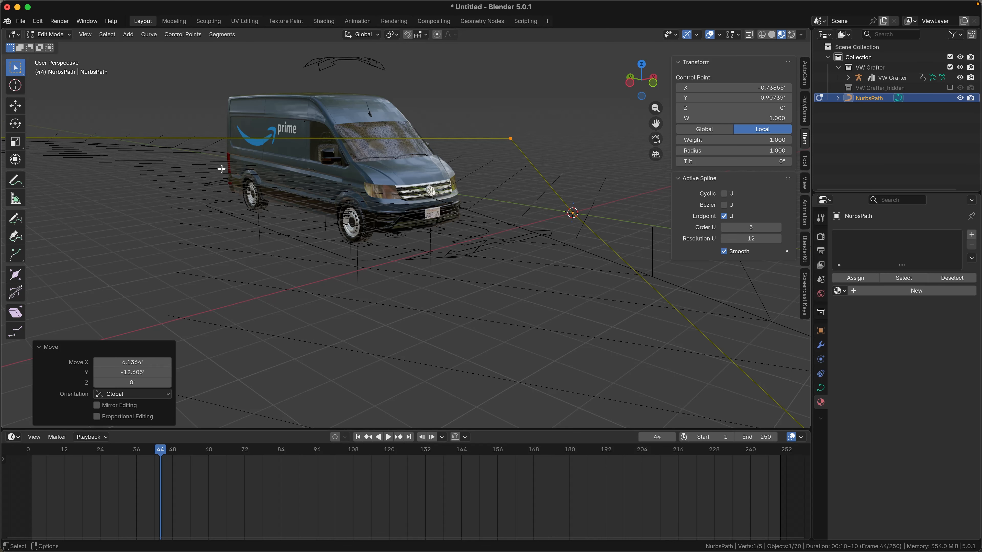
{"action": "key", "text": "Tab"}
{"action": "left_click", "coordinate": [215, 214]}
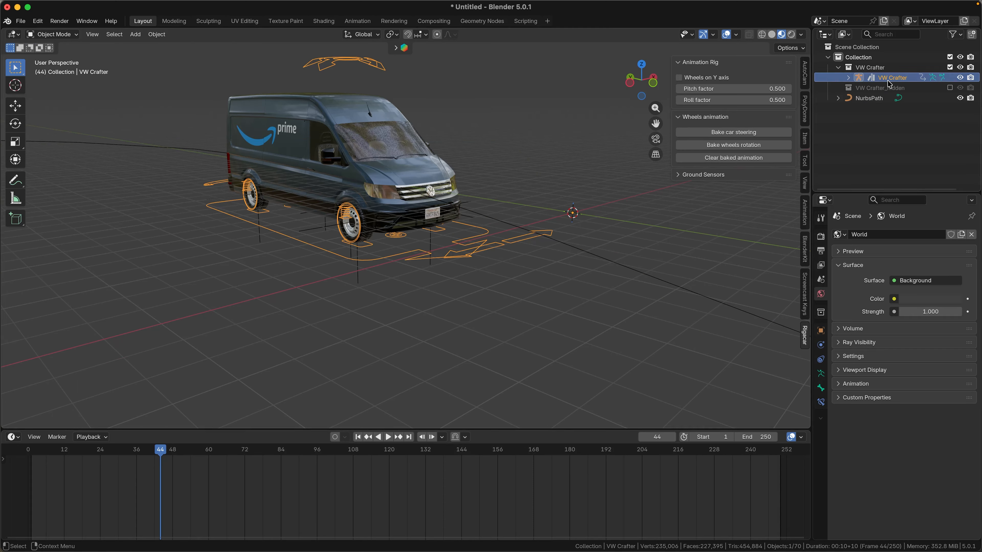
{"action": "left_click", "coordinate": [749, 135]}
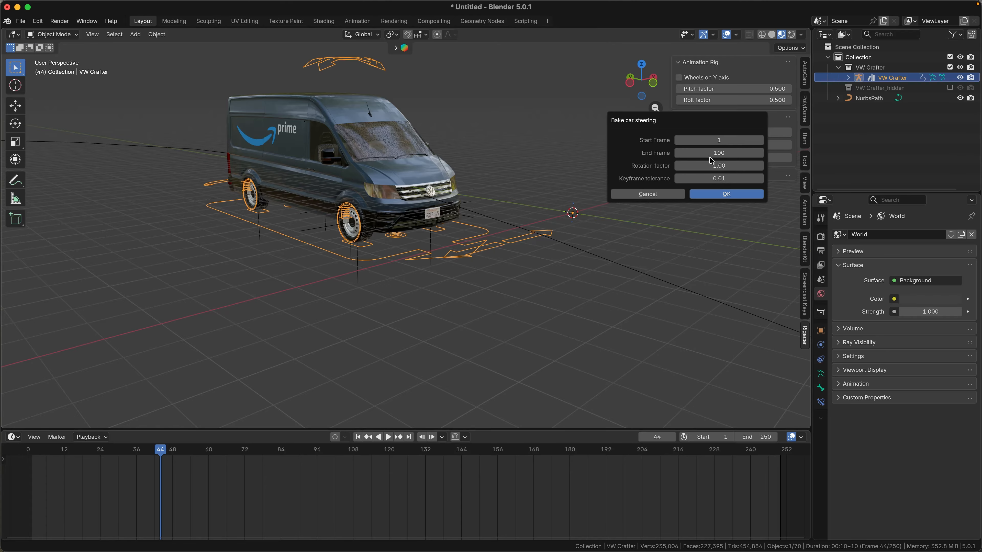
{"action": "left_click", "coordinate": [722, 195]}
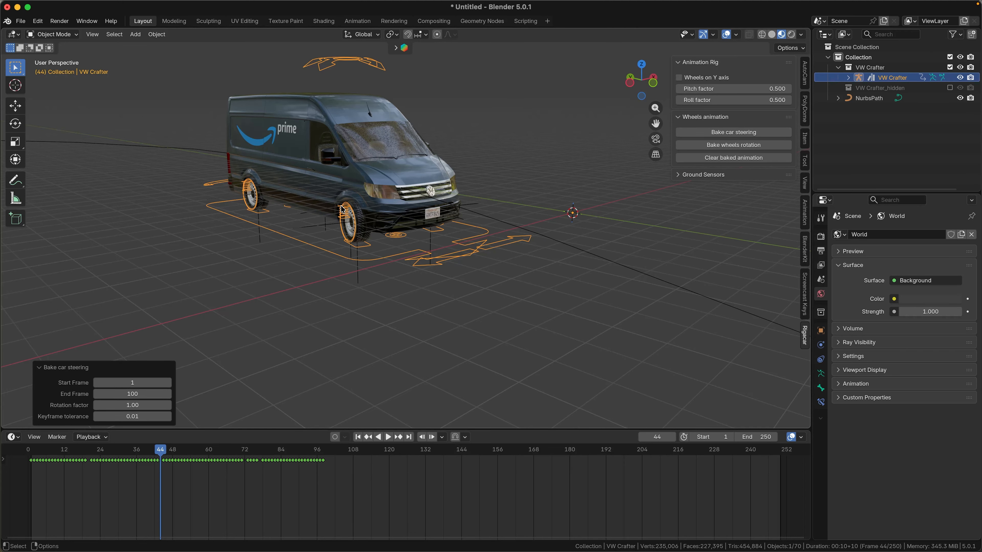
Step: Examine the front wheel's steering angle up close at frame 44 and at frame 48
{"action": "scroll", "coordinate": [342, 209], "scroll_direction": "up", "scroll_amount": 6}
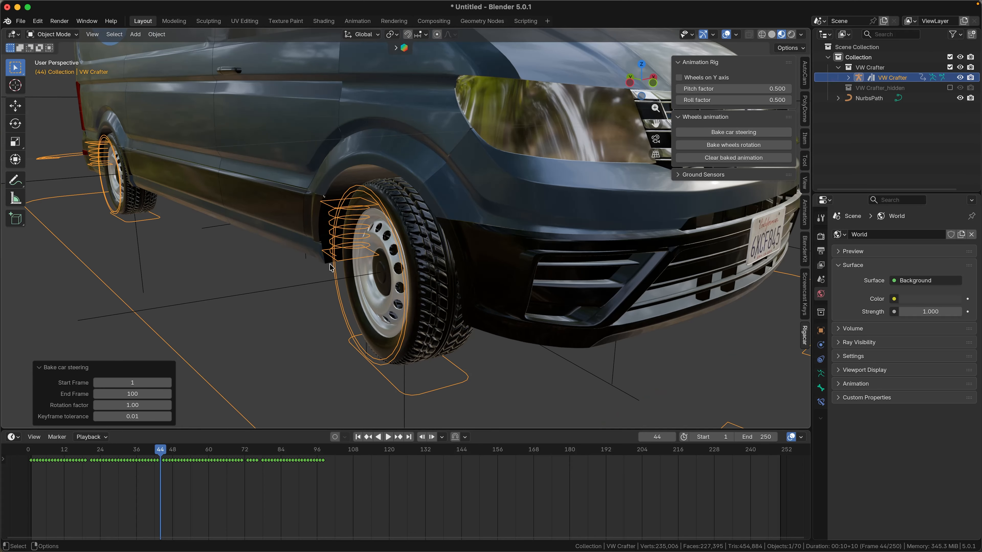
{"action": "mouse_move", "coordinate": [160, 450]}
{"action": "left_mouse_down"}
{"action": "mouse_move", "coordinate": [143, 451]}
{"action": "mouse_move", "coordinate": [171, 450]}
{"action": "mouse_move", "coordinate": [109, 448]}
{"action": "mouse_move", "coordinate": [160, 448]}
{"action": "left_mouse_up"}
{"action": "scroll", "coordinate": [232, 287], "scroll_direction": "down", "scroll_amount": 6}
{"action": "scroll", "coordinate": [267, 306], "scroll_direction": "up", "scroll_amount": 4}
{"action": "scroll", "coordinate": [267, 306], "scroll_direction": "up", "scroll_amount": 3}
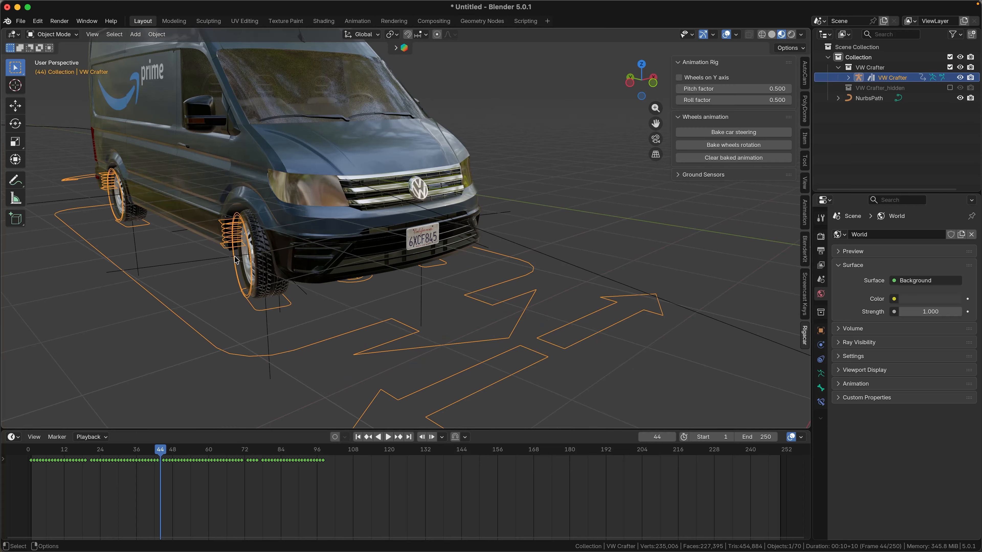
{"action": "left_click_drag", "start_coordinate": [160, 450], "coordinate": [172, 449]}
{"action": "scroll", "coordinate": [338, 285], "scroll_direction": "down", "scroll_amount": 4}
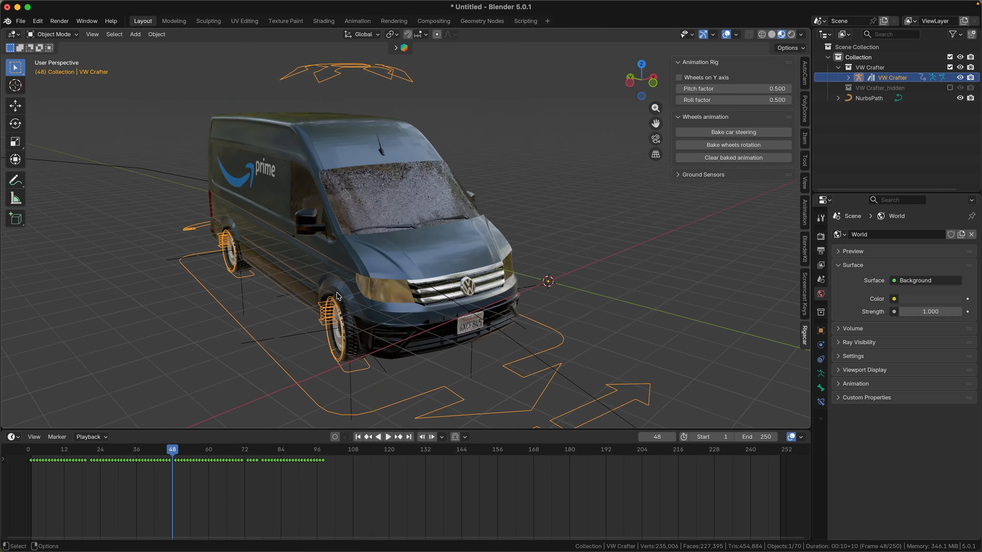
Step: Bake the rig's wheels rotation for frames 1 to 100 with keyframe tolerance 0.01, and move to frame 72
{"action": "left_click", "coordinate": [732, 147]}
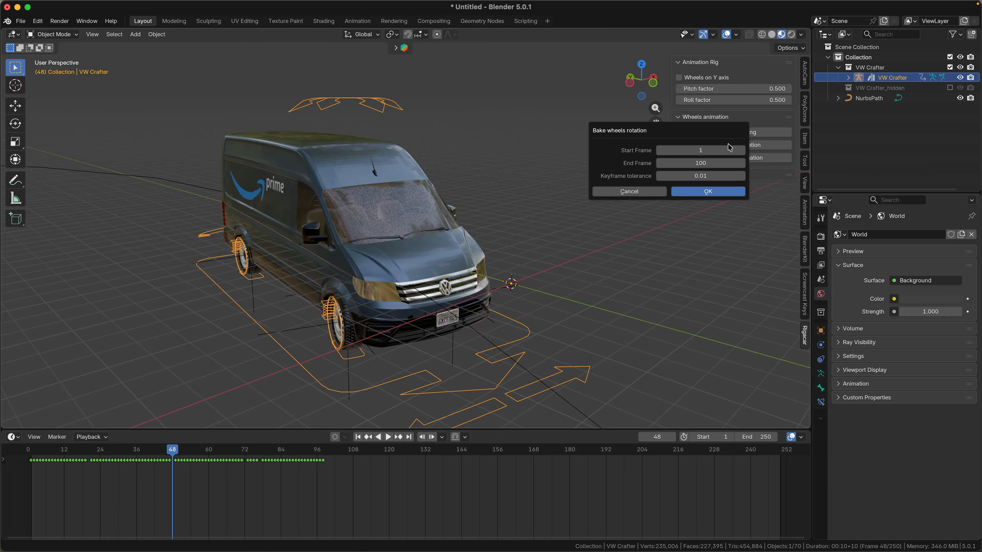
{"action": "left_click", "coordinate": [713, 194]}
{"action": "scroll", "coordinate": [145, 330], "scroll_direction": "down", "scroll_amount": 1}
{"action": "middle_click_drag", "start_coordinate": [264, 365], "coordinate": [316, 352]}
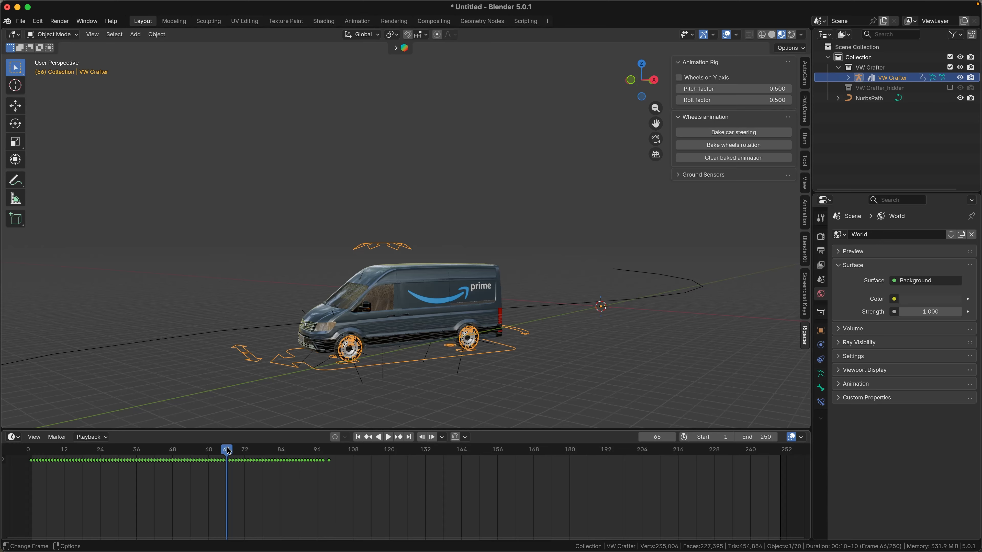
{"action": "mouse_move", "coordinate": [226, 447]}
{"action": "left_mouse_down"}
{"action": "mouse_move", "coordinate": [256, 447]}
{"action": "mouse_move", "coordinate": [245, 448]}
{"action": "left_mouse_up"}
Step: In wireframe shading, enter Edit Mode on the rear tire mesh and select a short segment of faces on its front side
{"action": "scroll", "coordinate": [385, 344], "scroll_direction": "up", "scroll_amount": 7}
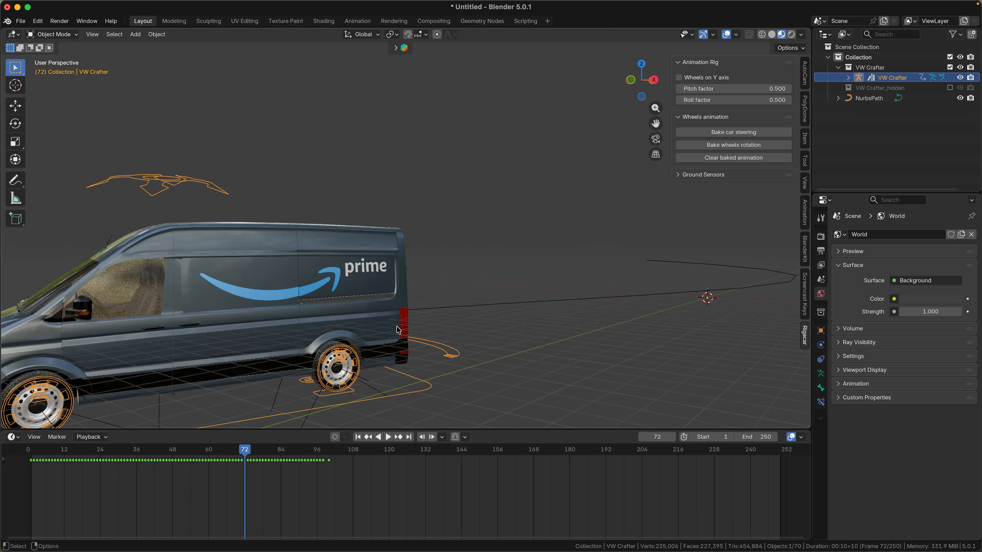
{"action": "left_click", "coordinate": [762, 34]}
{"action": "left_click", "coordinate": [290, 319]}
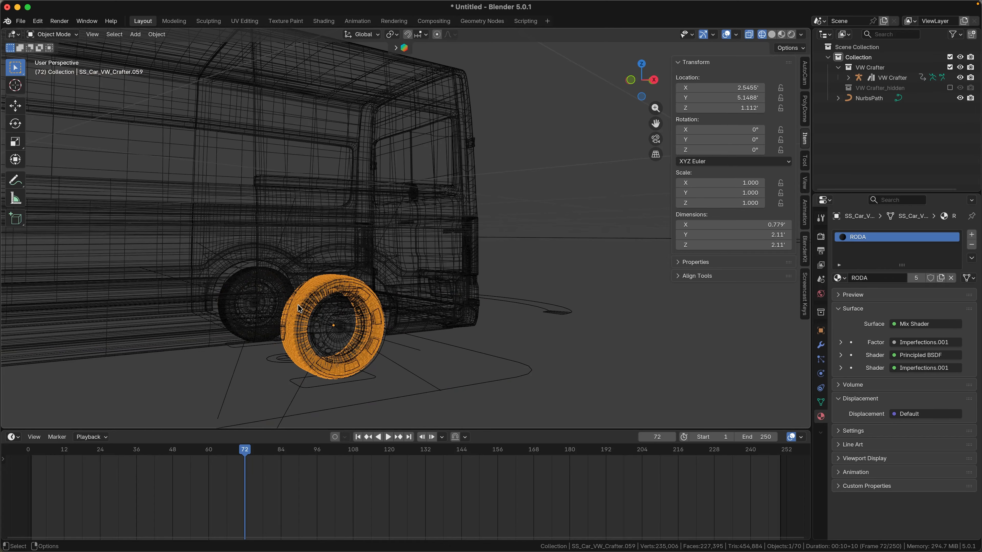
{"action": "scroll", "coordinate": [289, 317], "scroll_direction": "up", "scroll_amount": 1}
{"action": "left_click", "coordinate": [75, 37]}
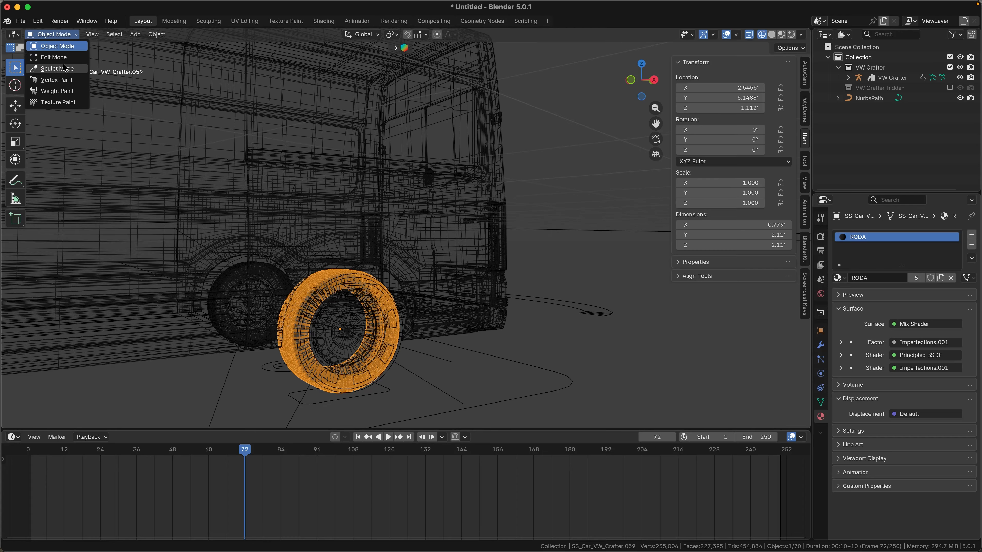
{"action": "left_click", "coordinate": [55, 56]}
{"action": "left_click_drag", "start_coordinate": [263, 311], "coordinate": [315, 342]}
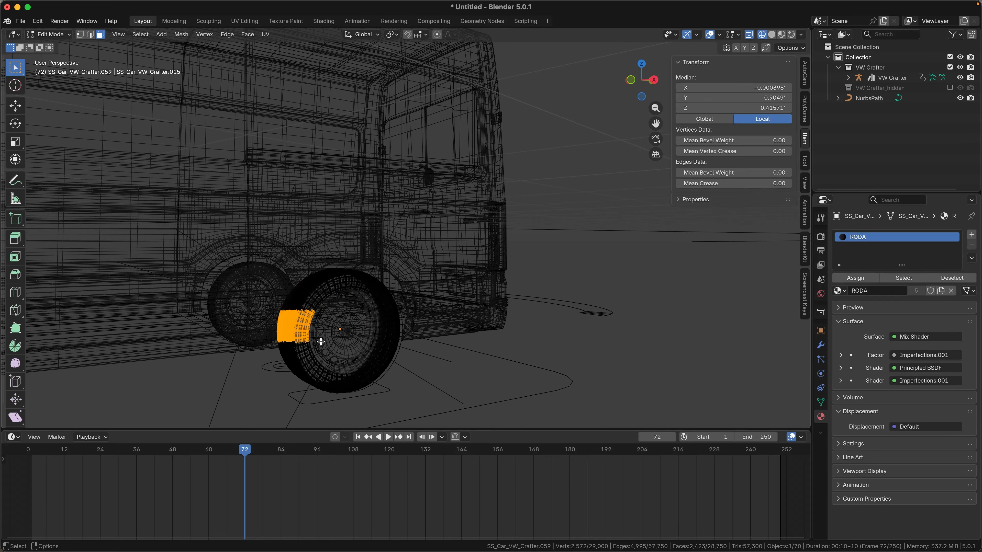
Step: Add a second material slot with a new white material, assign it to the selected tire faces and return to material preview shading
{"action": "left_click", "coordinate": [972, 234]}
{"action": "left_click", "coordinate": [889, 307]}
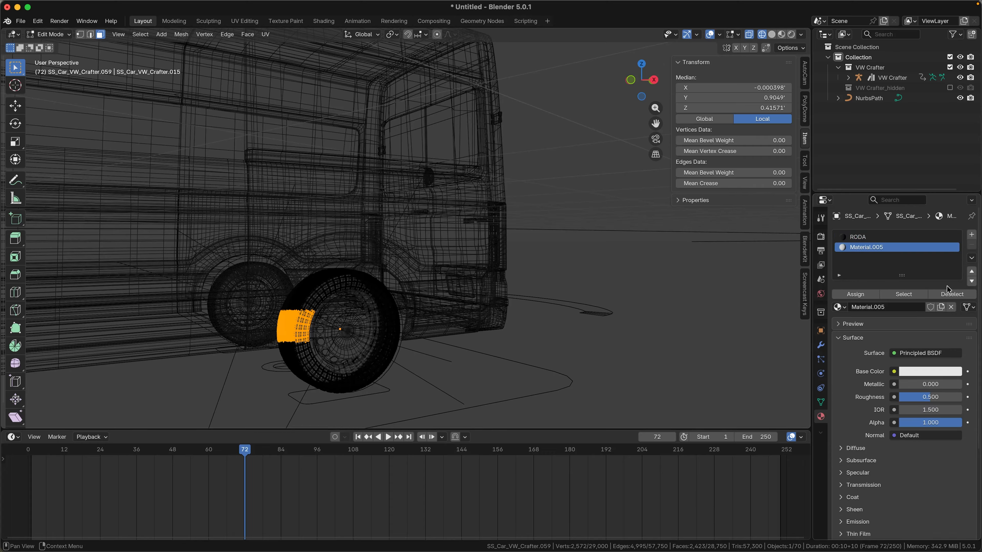
{"action": "left_click", "coordinate": [856, 296]}
{"action": "left_click", "coordinate": [781, 34]}
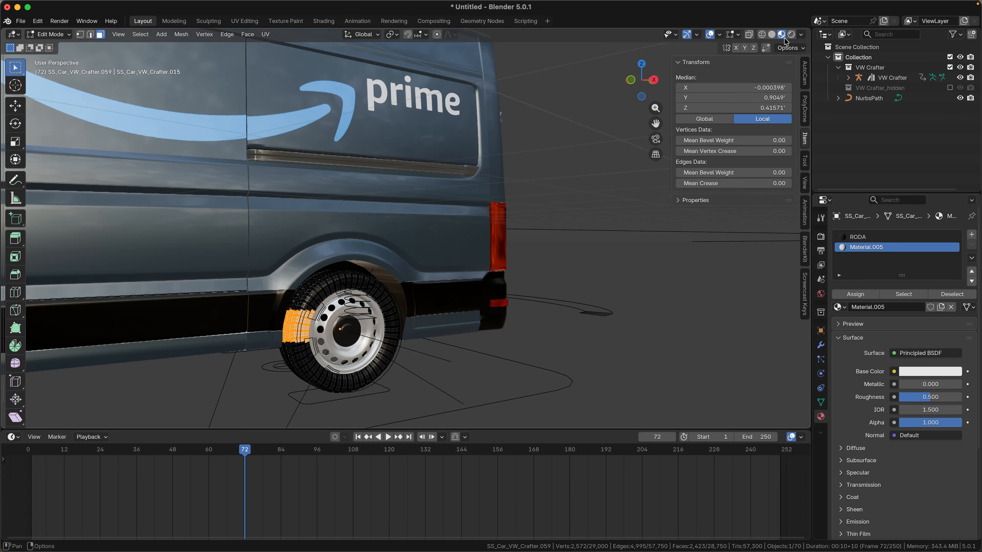
{"action": "scroll", "coordinate": [497, 289], "scroll_direction": "down", "scroll_amount": 6}
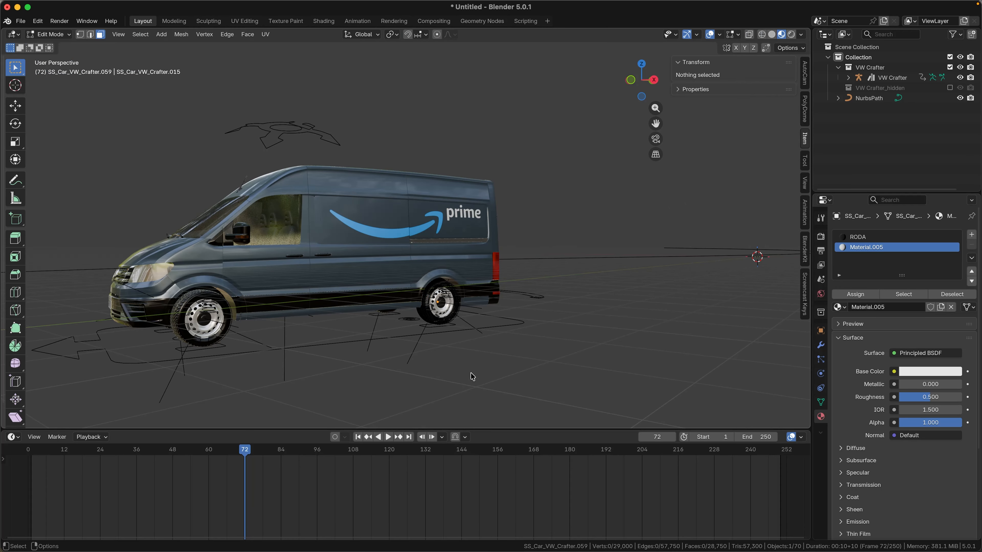
Step: Leave Edit Mode on the rear tire mesh and clear the object selection
{"action": "key", "text": "Tab"}
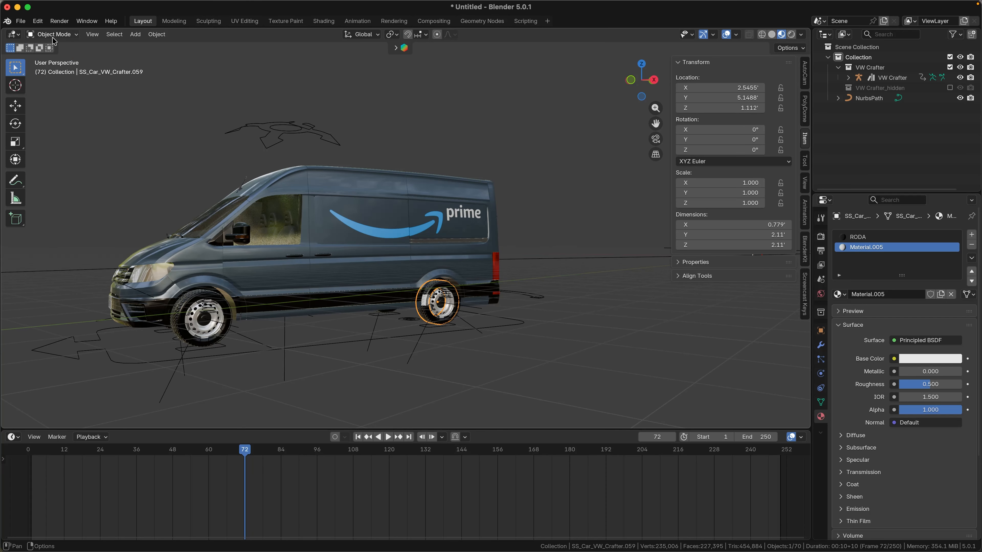
{"action": "left_click", "coordinate": [418, 339]}
{"action": "left_click", "coordinate": [392, 384]}
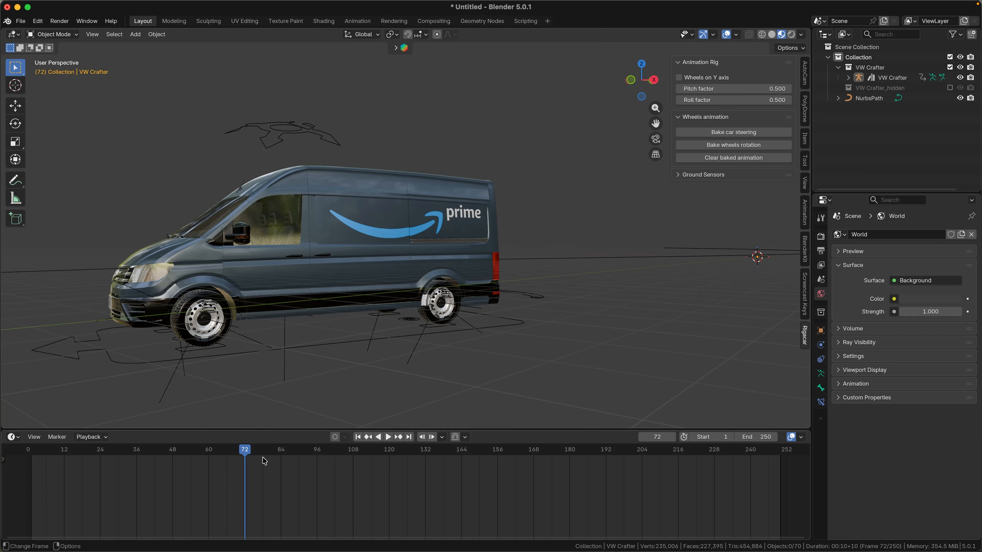
Step: Play the animation from frame 72, rewind to about frame 61 and play again to check the marked rear tire's rotation
{"action": "key", "text": "space"}
{"action": "key", "text": "space"}
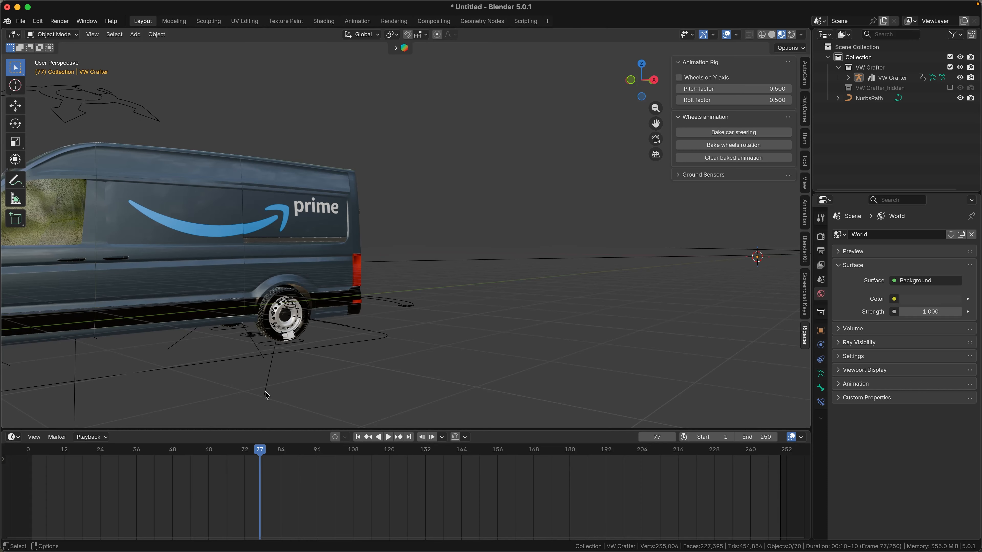
{"action": "left_click_drag", "start_coordinate": [261, 452], "coordinate": [210, 461]}
{"action": "key", "text": "space"}
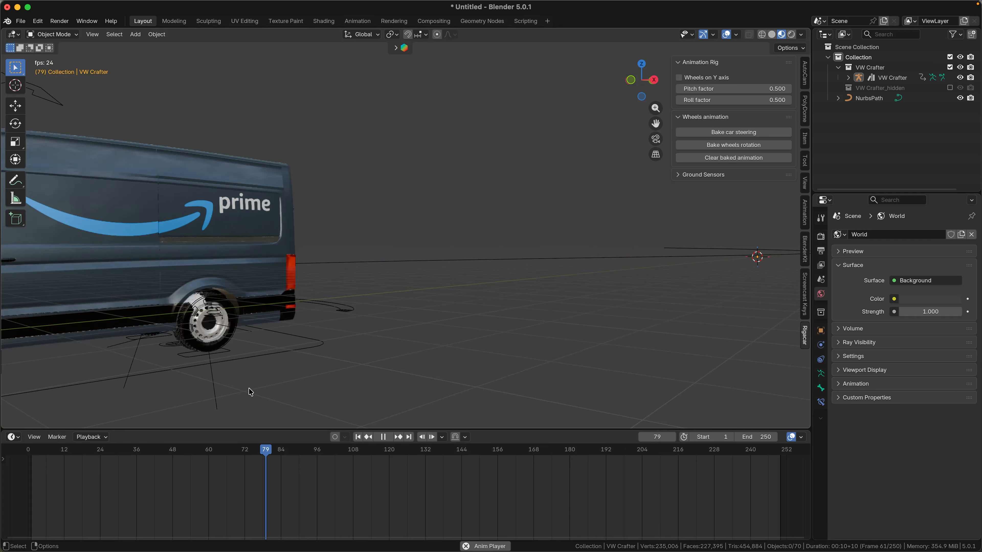
{"action": "key", "text": "space"}
{"action": "scroll", "coordinate": [246, 353], "scroll_direction": "down", "scroll_amount": 6}
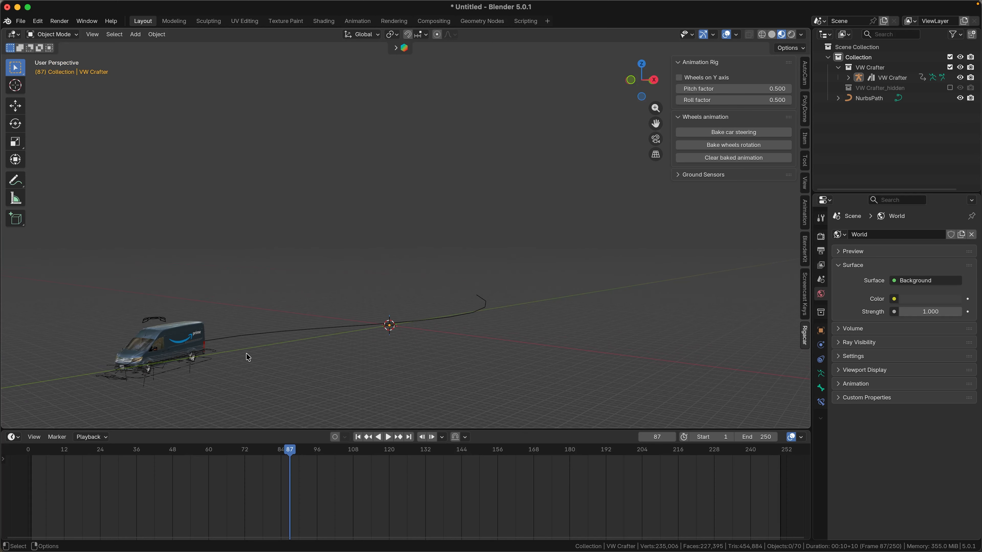
{"action": "scroll", "coordinate": [247, 358], "scroll_direction": "up", "scroll_amount": 2}
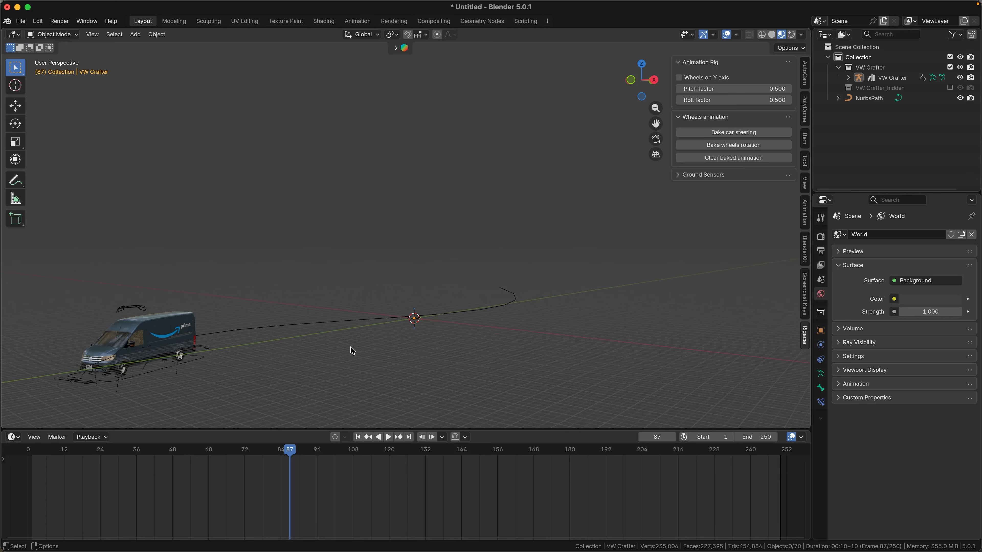
Step: Move to frame 75, undo the white tire material, and select the VW Crafter rig in top view
{"action": "left_click_drag", "start_coordinate": [288, 458], "coordinate": [253, 453]}
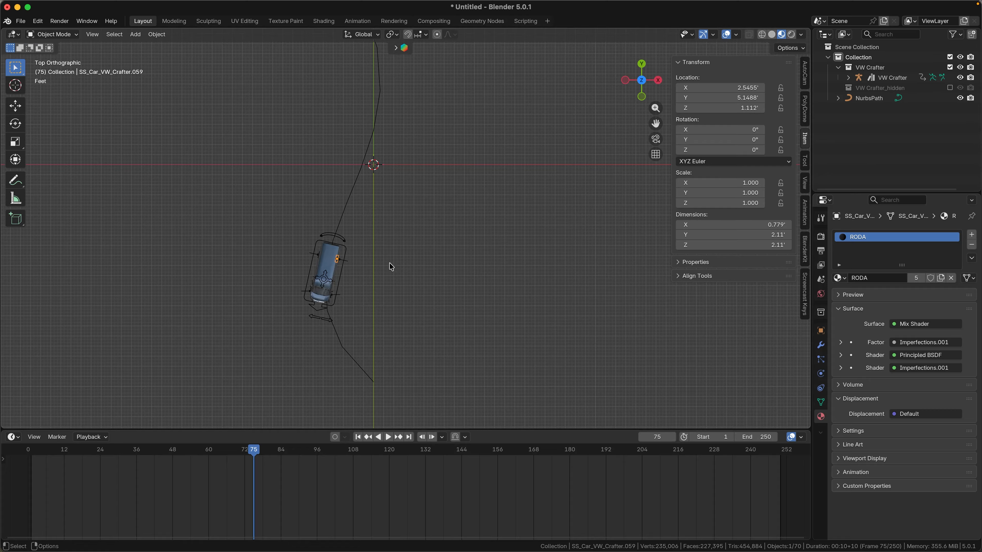
{"action": "left_click", "coordinate": [480, 198]}
{"action": "middle_click_drag", "start_coordinate": [451, 195], "coordinate": [454, 280], "text": "shift"}
{"action": "scroll", "coordinate": [453, 280], "scroll_direction": "down", "scroll_amount": 3}
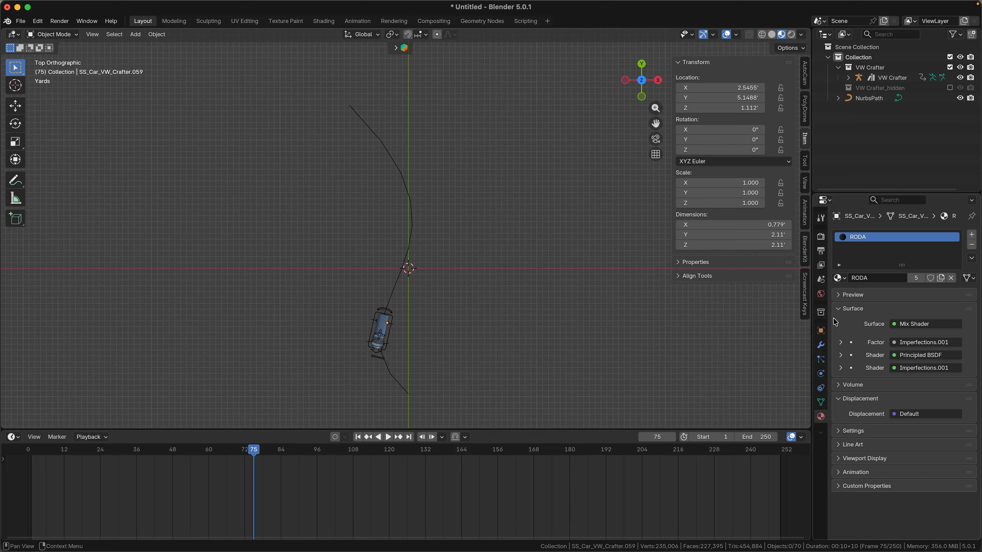
{"action": "left_click", "coordinate": [377, 318]}
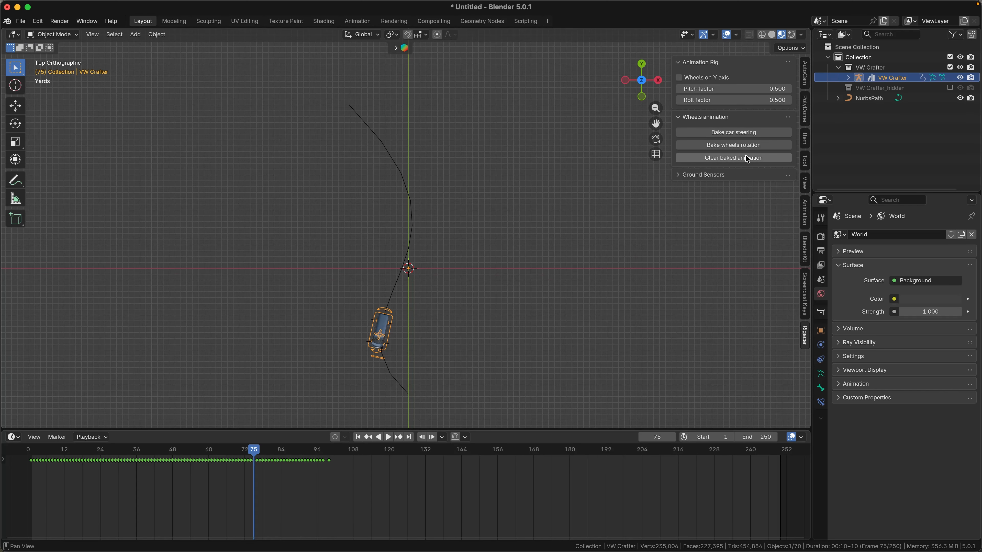
{"action": "scroll", "coordinate": [348, 292], "scroll_direction": "up", "scroll_amount": 3}
{"action": "scroll", "coordinate": [458, 215], "scroll_direction": "down", "scroll_amount": 3}
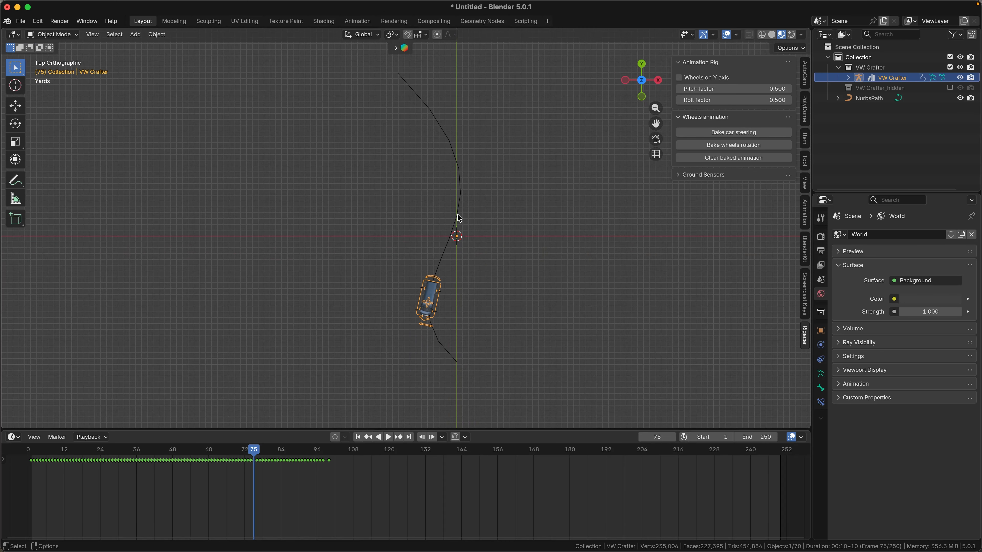
{"action": "scroll", "coordinate": [462, 226], "scroll_direction": "up", "scroll_amount": 4}
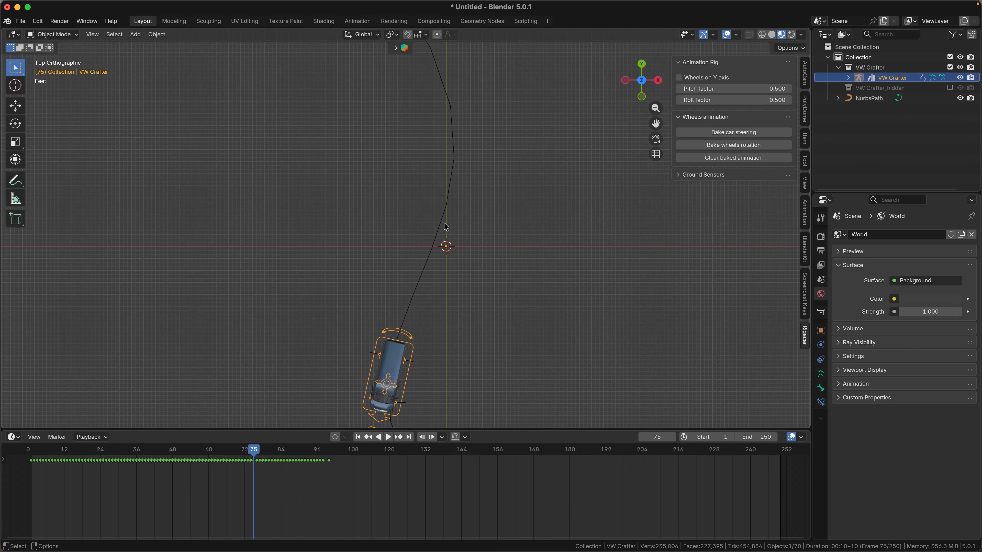
{"action": "scroll", "coordinate": [435, 342], "scroll_direction": "down", "scroll_amount": 1}
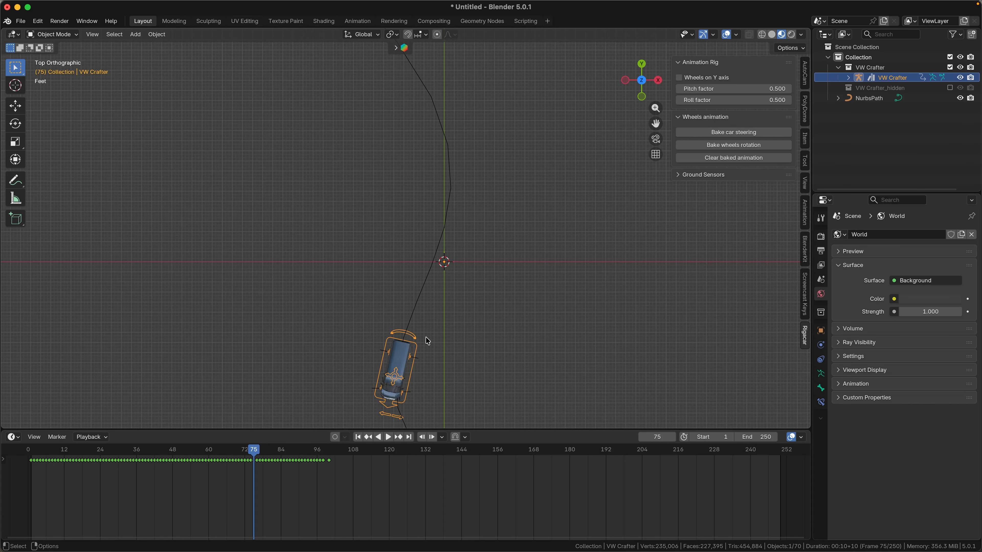
{"action": "scroll", "coordinate": [288, 271], "scroll_direction": "down", "scroll_amount": 2}
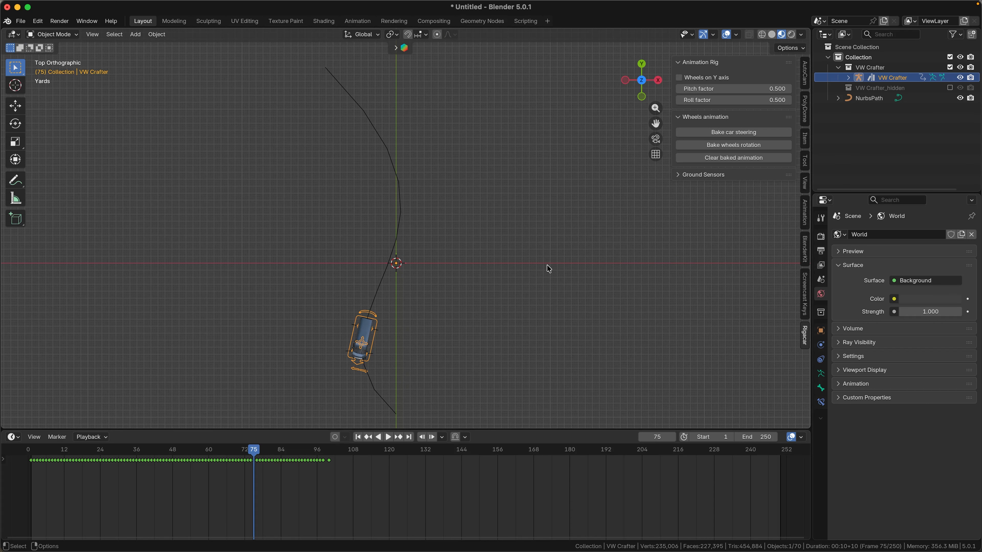